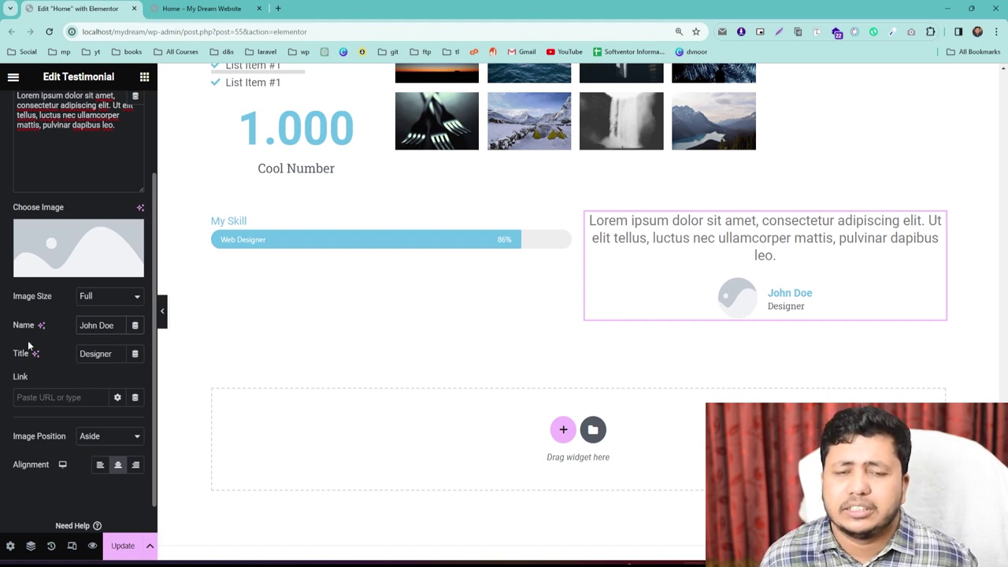
# Step: Try the Top image position for the testimonial and set it back to Aside
pyautogui.scroll(-1, 30, 385)
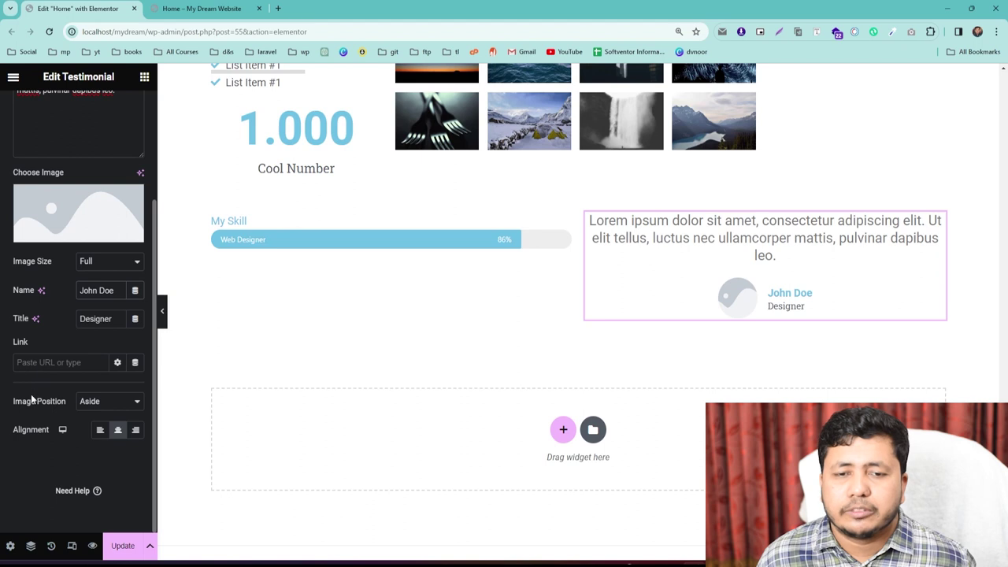
pyautogui.click(103, 404)
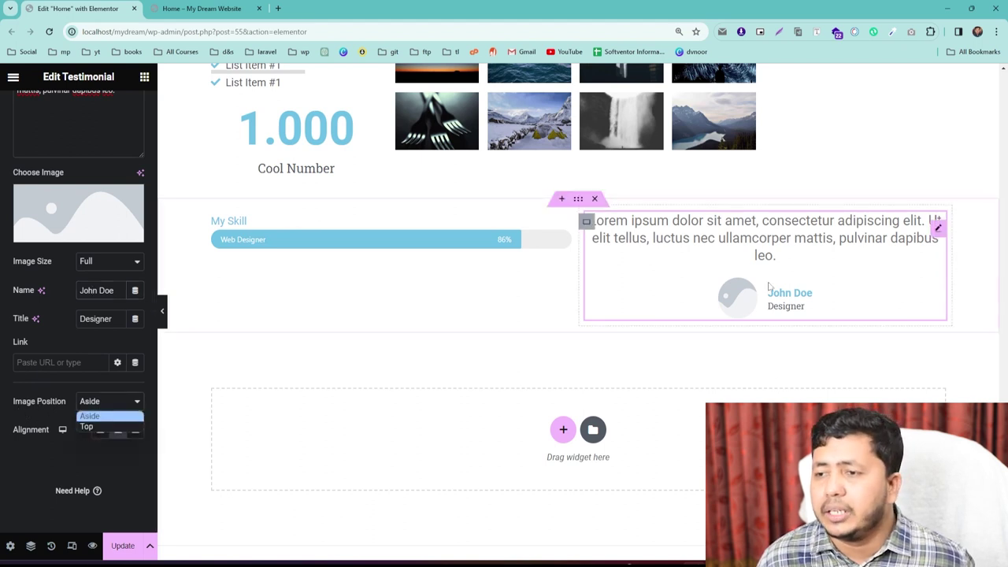
pyautogui.click(87, 427)
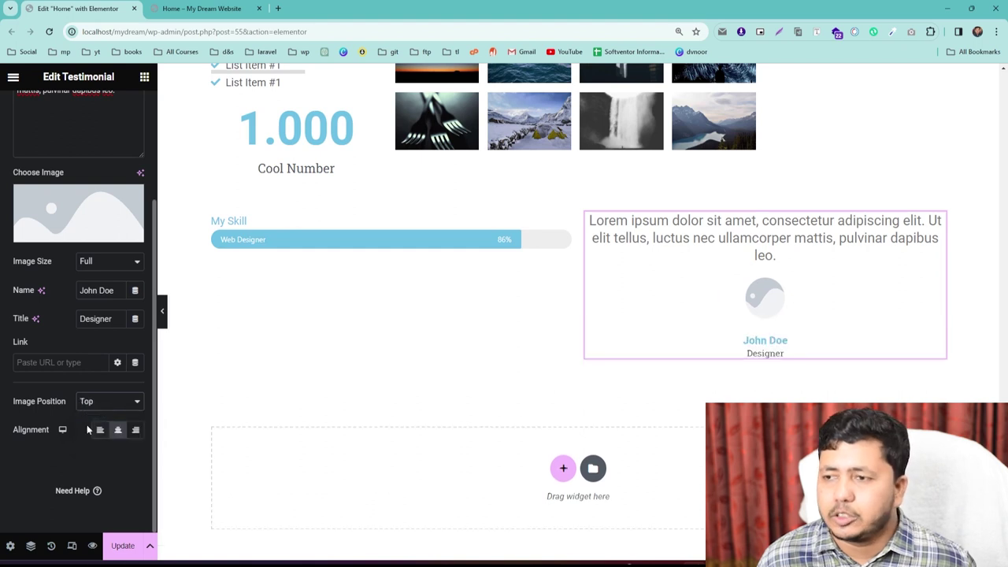
pyautogui.click(96, 404)
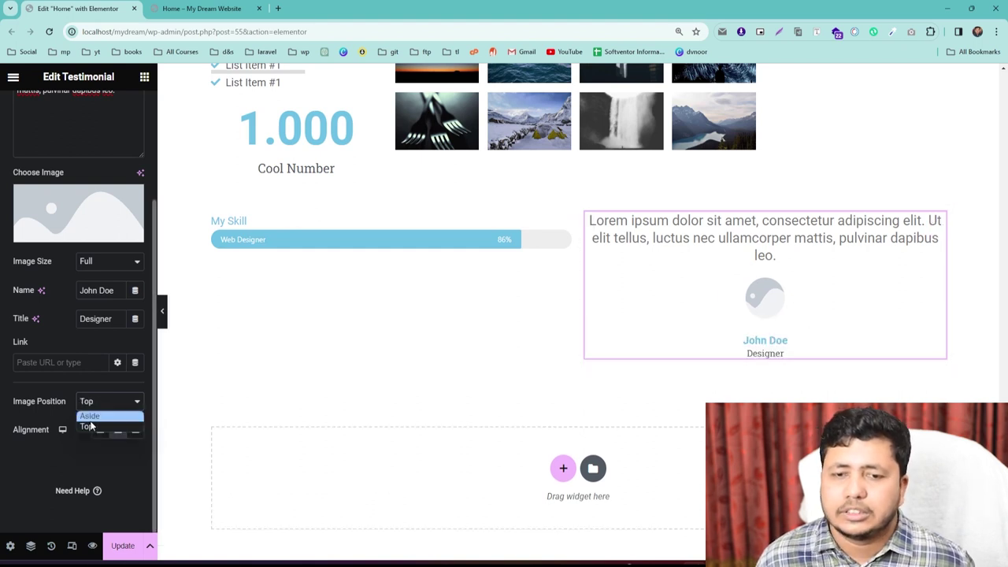
pyautogui.click(89, 416)
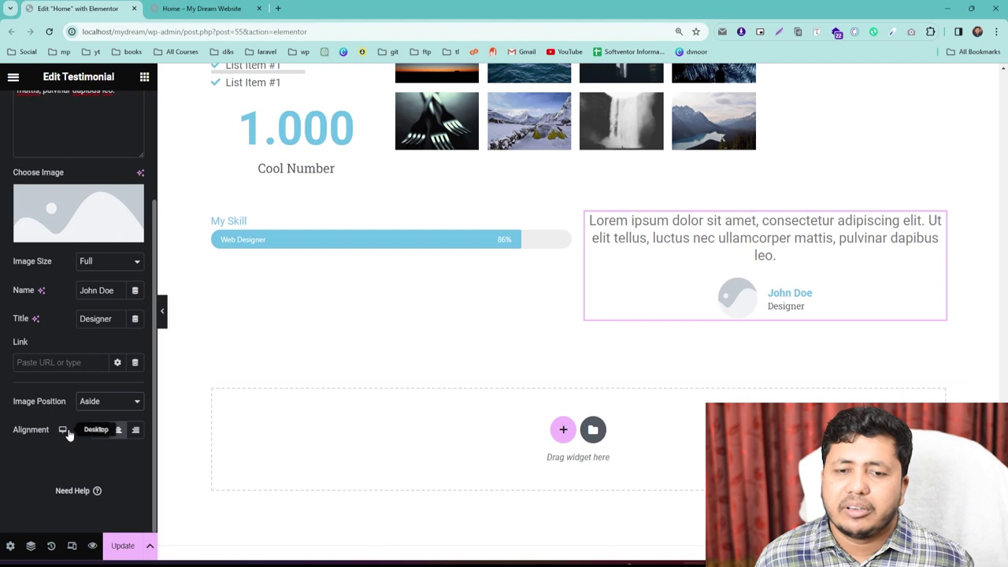
# Step: Try the left, center and right alignments, leaving the testimonial aligned right, and open its style settings
pyautogui.click(100, 430)
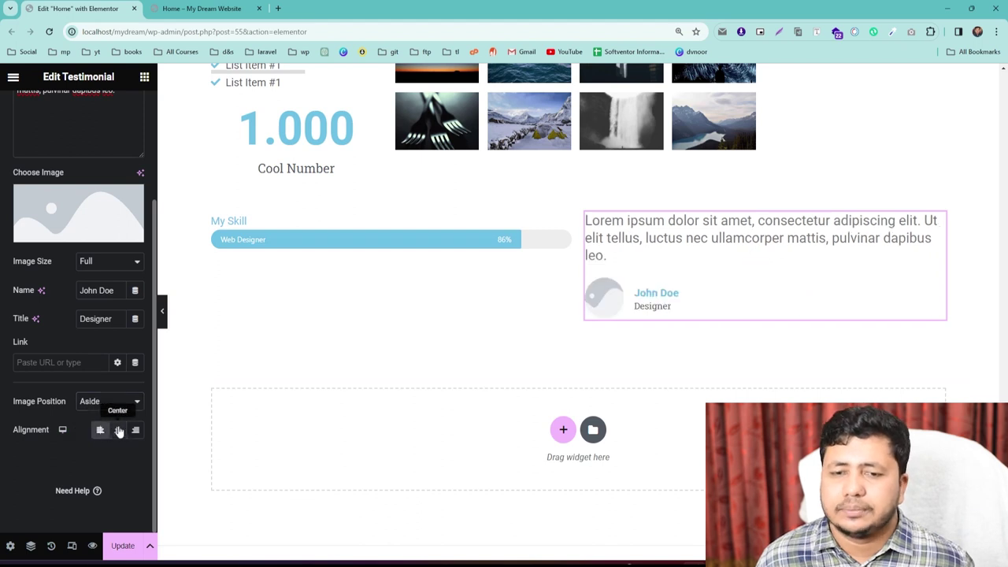
pyautogui.click(119, 430)
pyautogui.click(136, 431)
pyautogui.scroll(3, 77, 201)
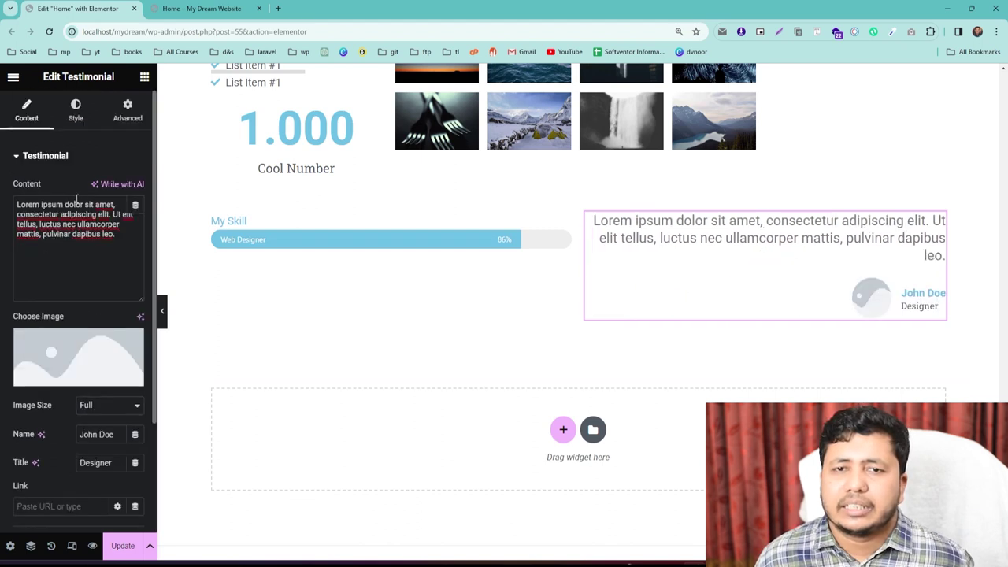
pyautogui.click(75, 116)
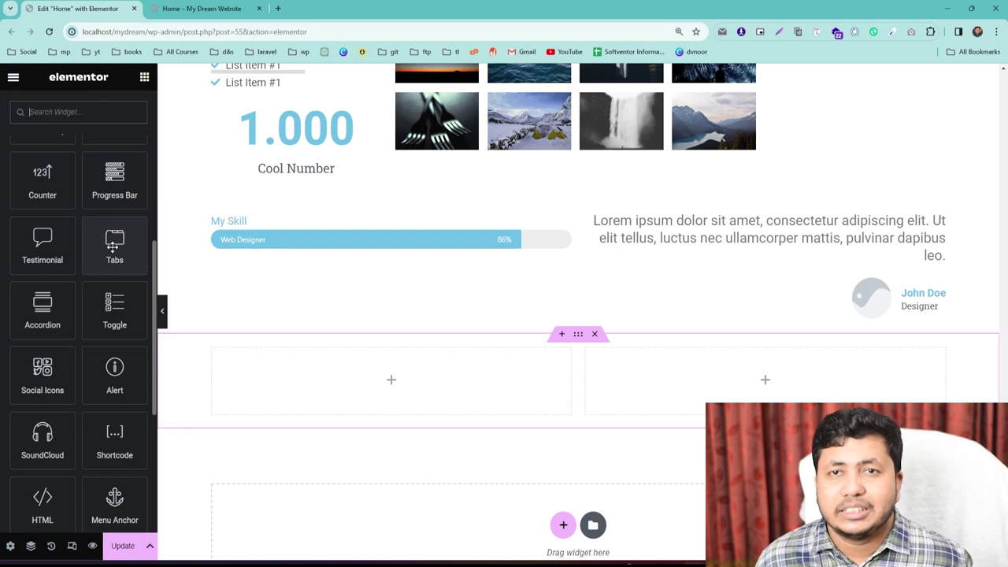
# Step: Add a Tabs widget to the left column of the empty container and duplicate its Tab #2 item
pyautogui.moveTo(113, 247); pyautogui.dragTo(388, 387)
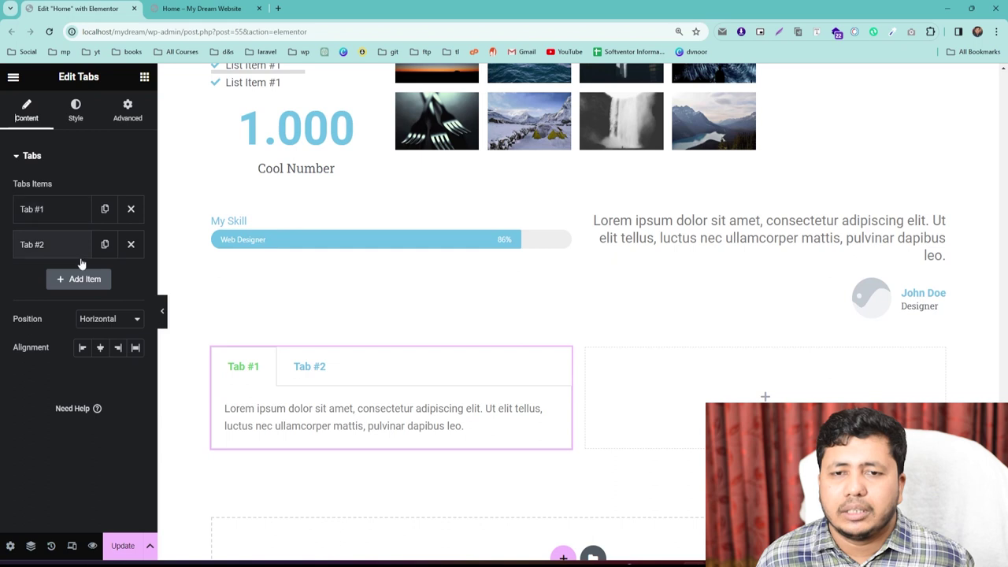
pyautogui.click(104, 245)
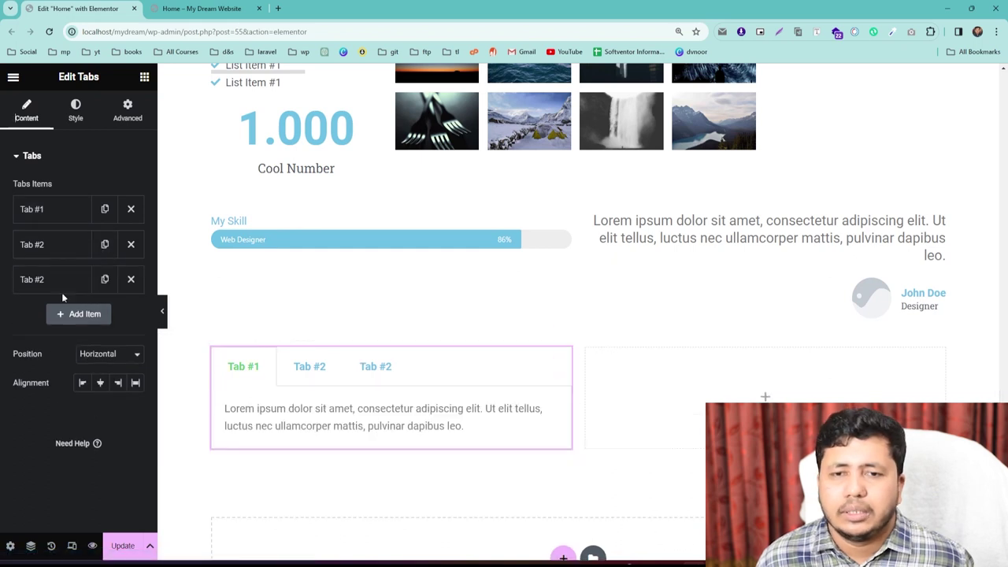
# Step: Rename the first tab item of the Tabs widget as "New class"
pyautogui.click(52, 209)
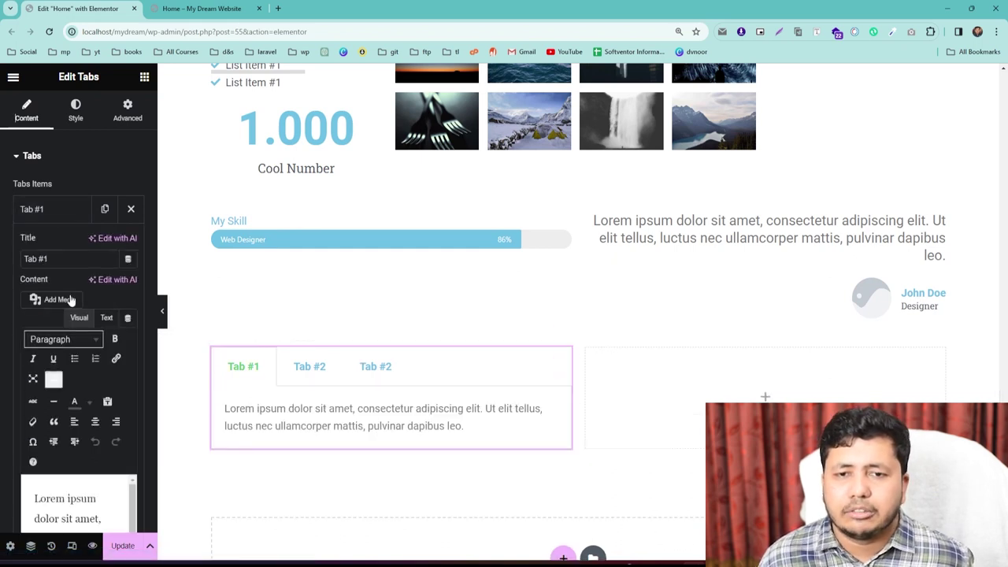
pyautogui.moveTo(57, 264); pyautogui.dragTo(11, 263)
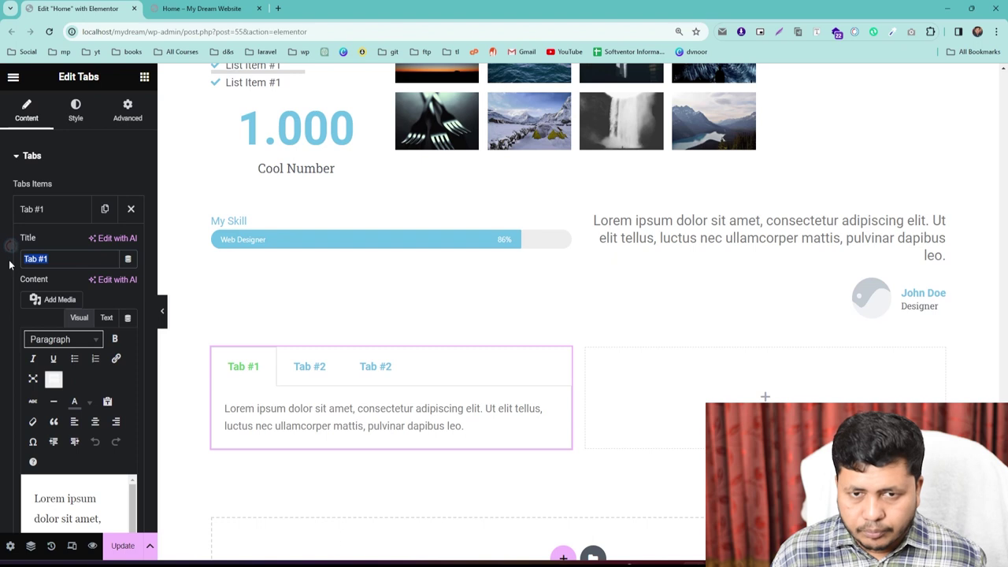
pyautogui.write('New')
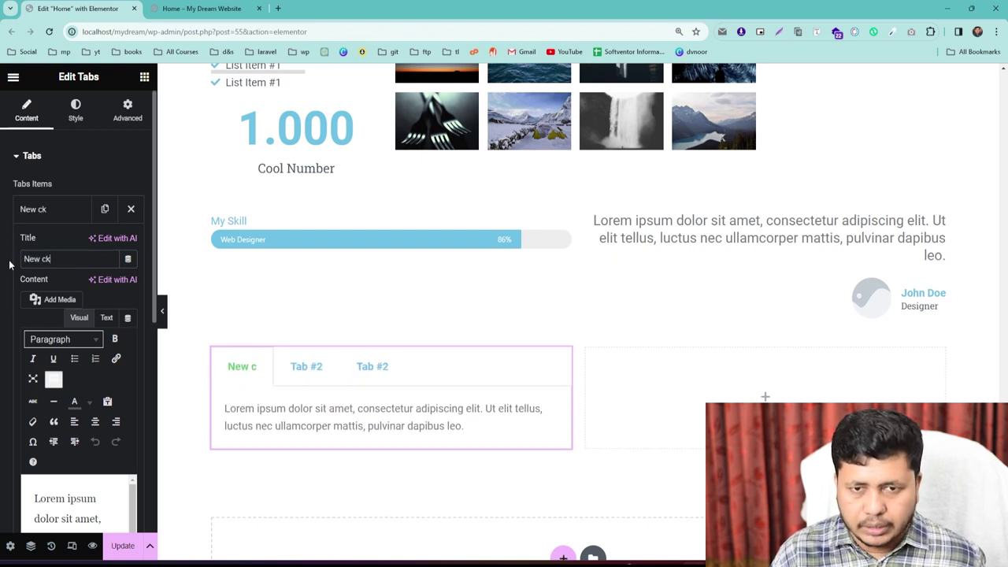
pyautogui.write(' class')
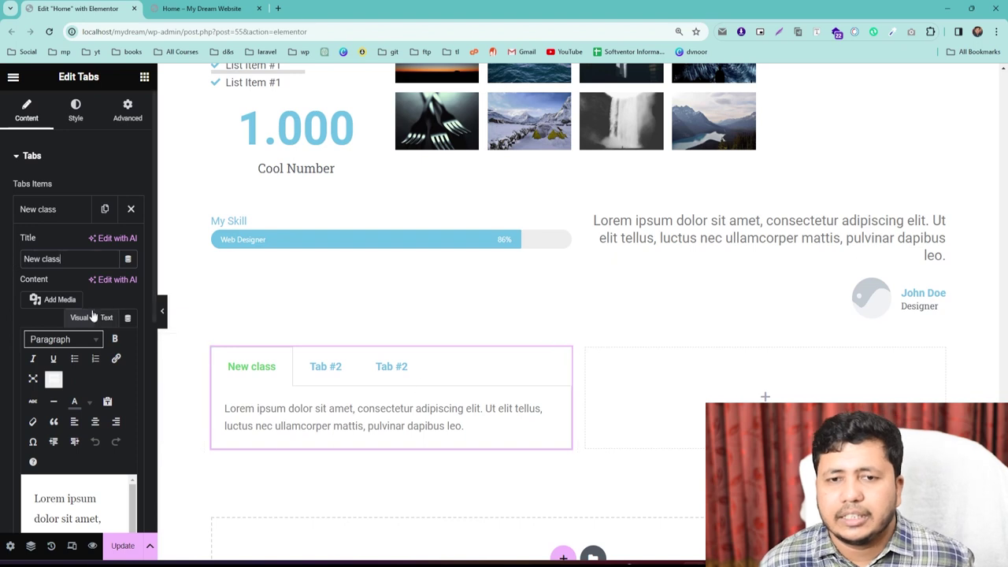
# Step: Copy the lorem ipsum paragraph in the New class tab's content and paste it below as a second paragraph
pyautogui.scroll(-3, 67, 440)
pyautogui.click(78, 444)
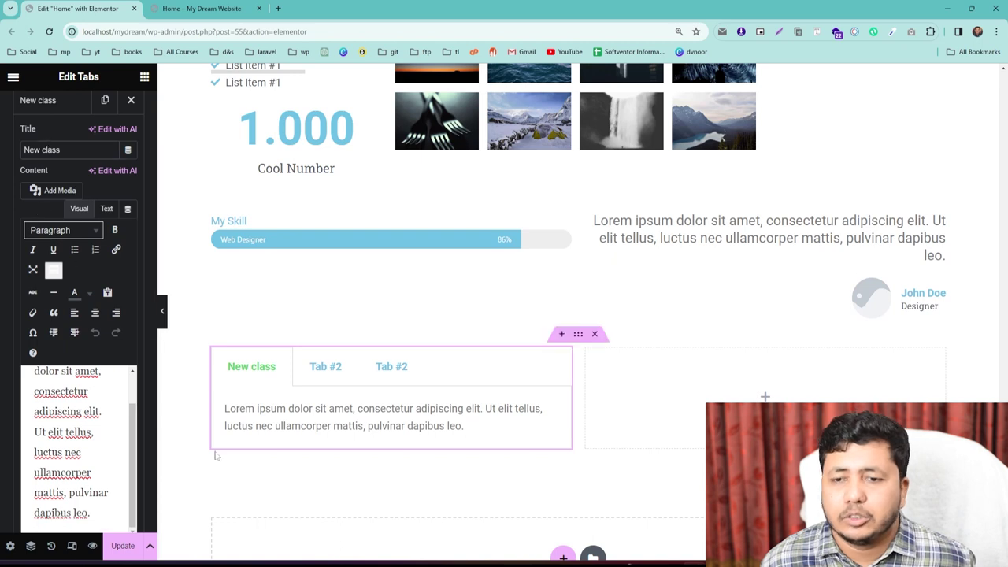
pyautogui.scroll(2, 59, 462)
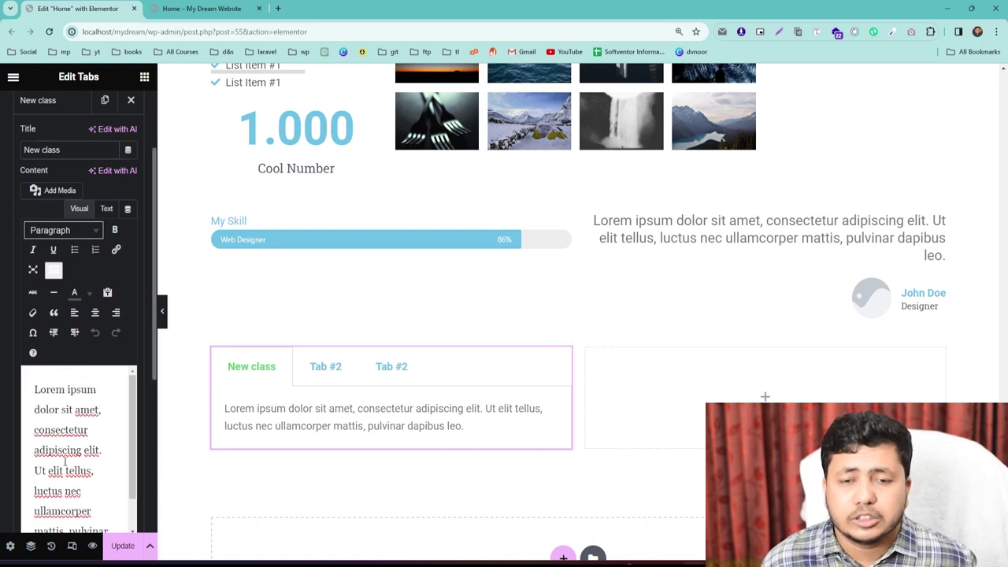
pyautogui.click(327, 373)
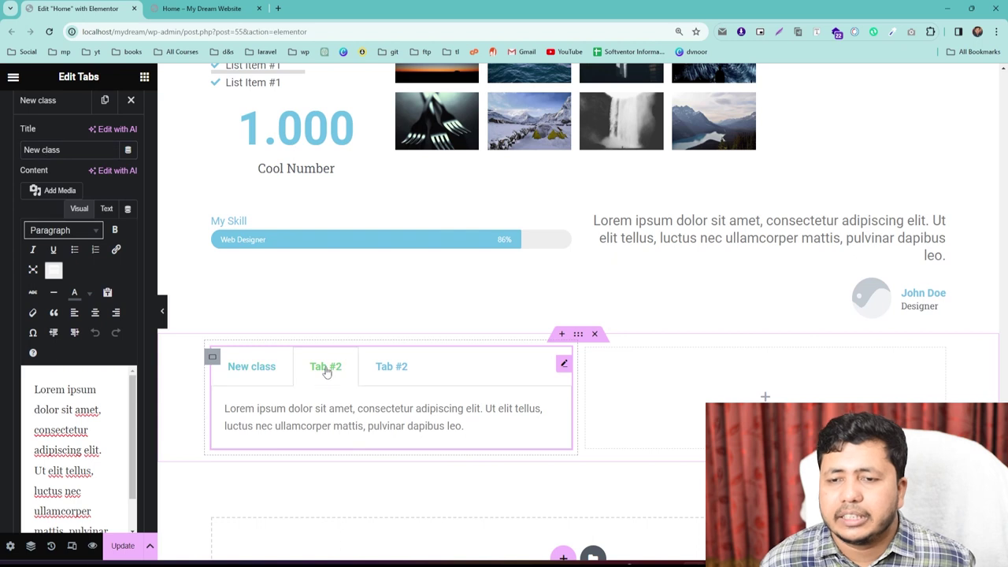
pyautogui.click(254, 369)
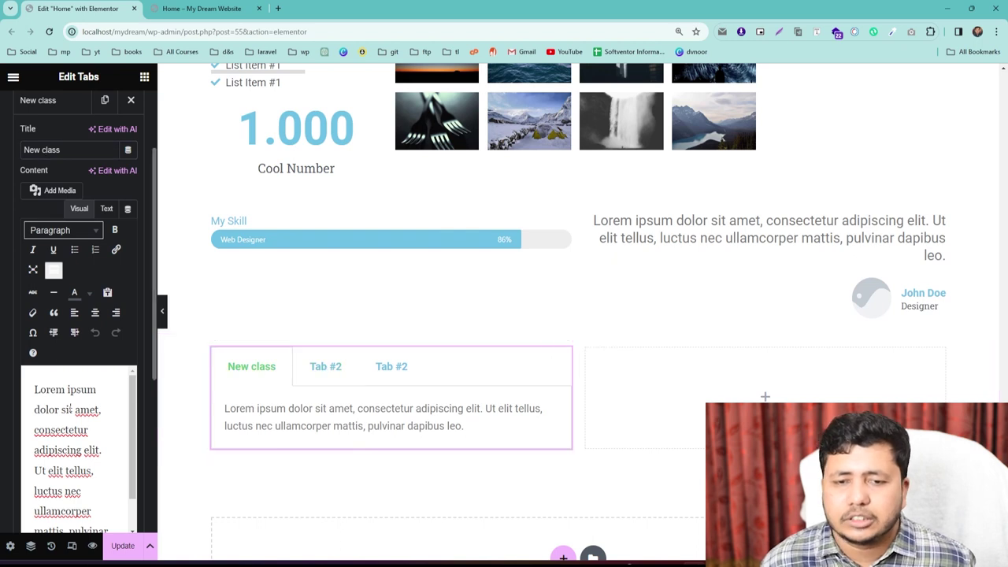
pyautogui.hotkey('ctrl', 'a')
pyautogui.hotkey('ctrl', 'c')
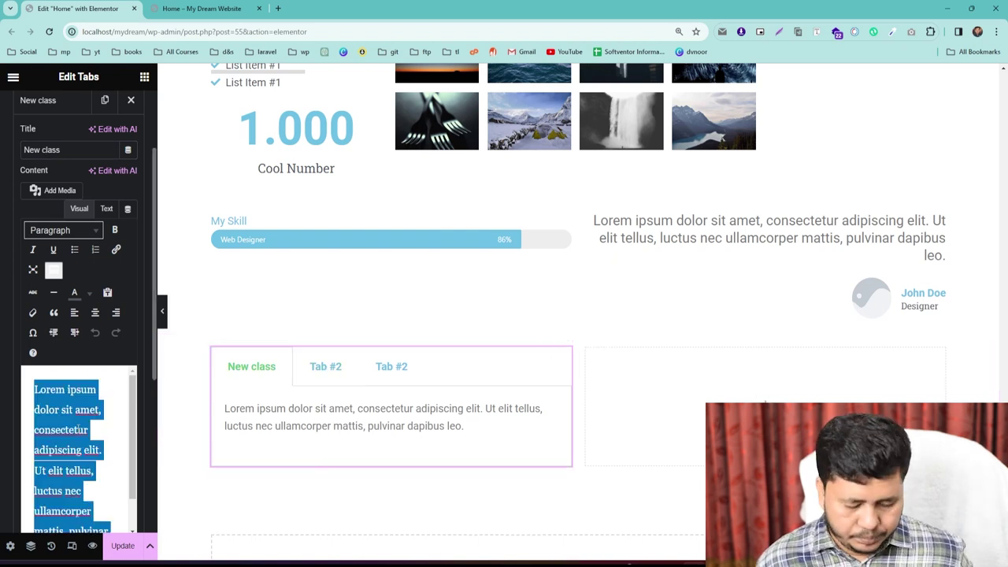
pyautogui.press('Right')
pyautogui.hotkey('ctrl', 'v')
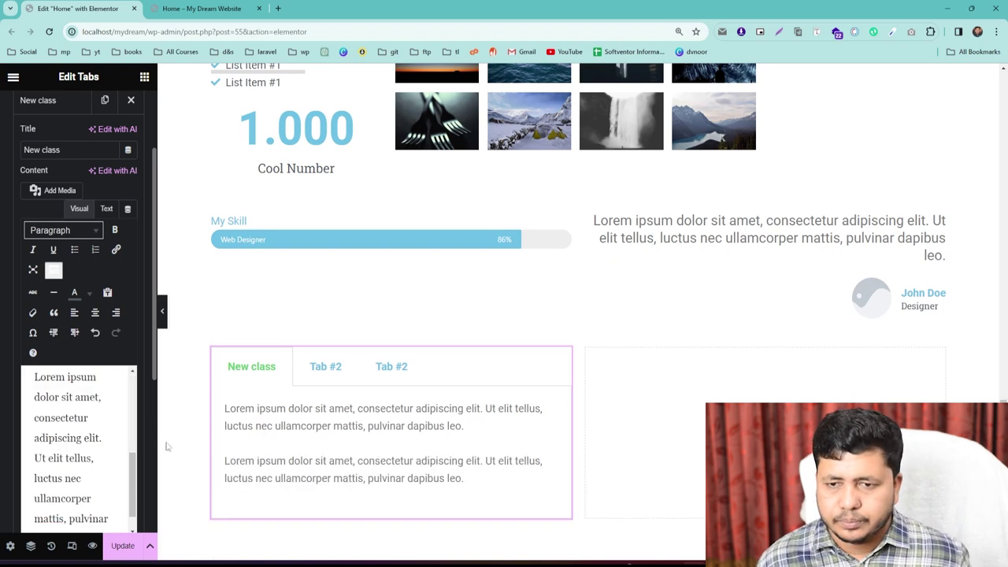
# Step: Switch back and forth between the three tabs in the page preview to compare their contents
pyautogui.click(333, 375)
pyautogui.click(389, 374)
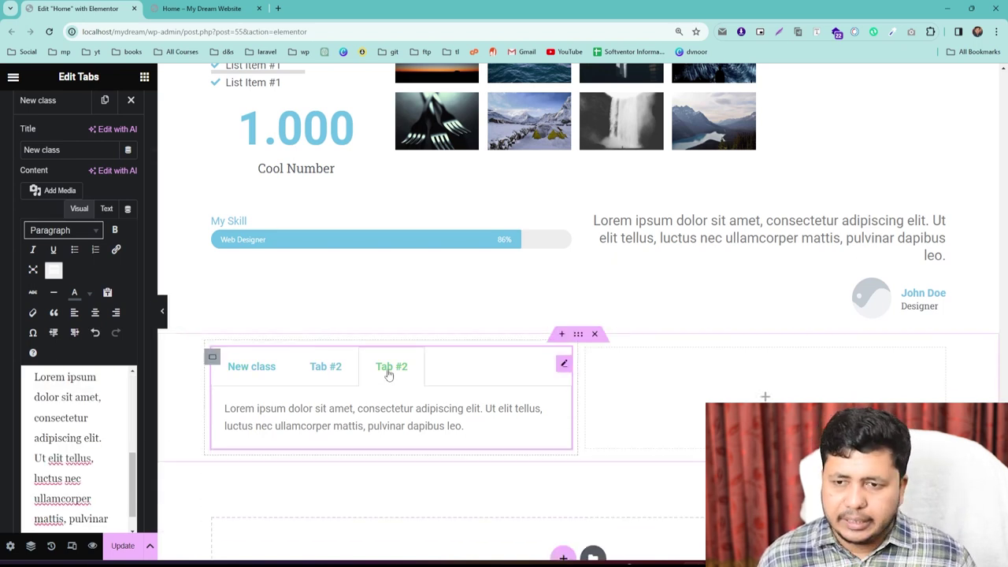
pyautogui.click(239, 377)
pyautogui.click(319, 377)
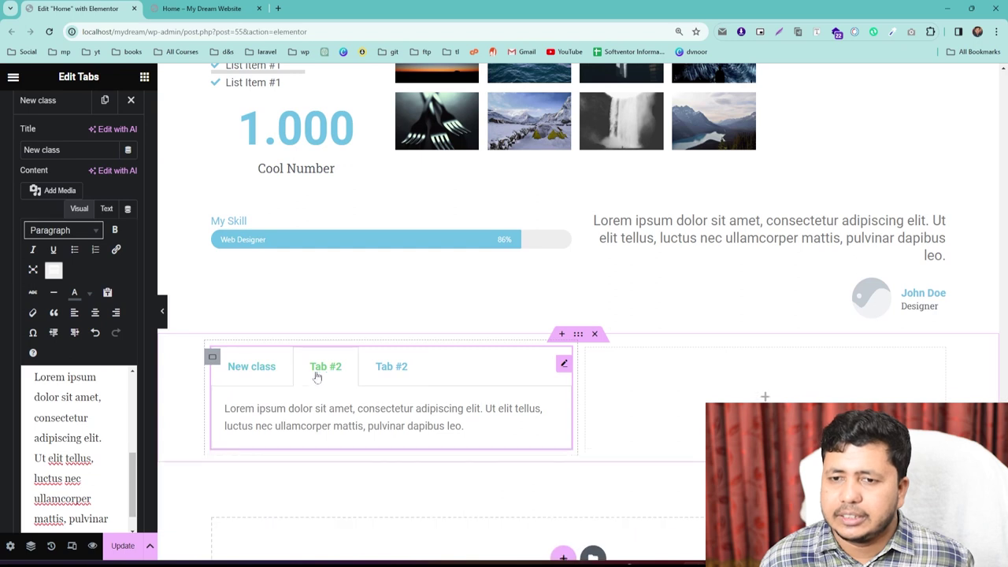
pyautogui.click(262, 376)
pyautogui.click(393, 374)
pyautogui.click(313, 378)
pyautogui.click(261, 376)
pyautogui.scroll(-2, 75, 341)
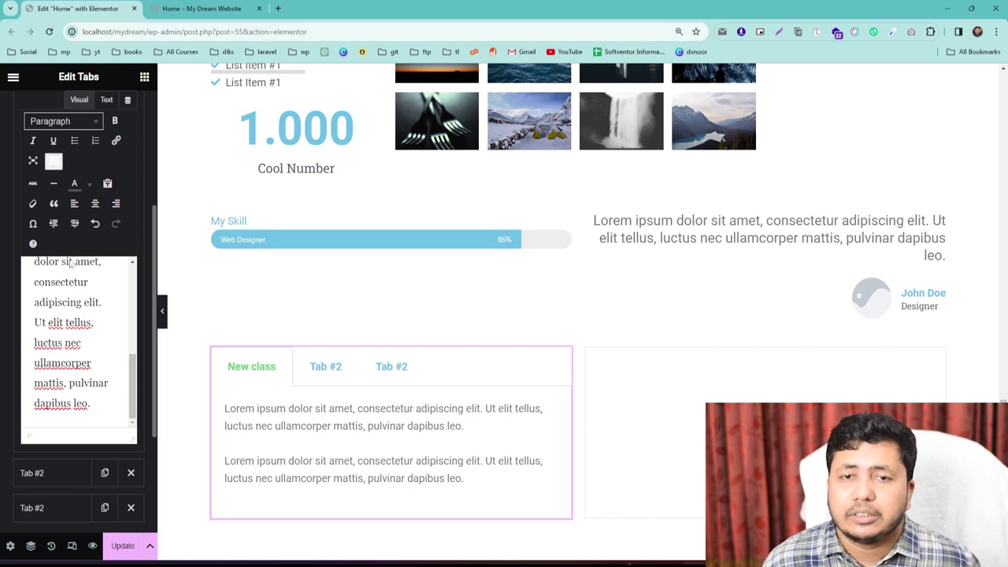
# Step: Collapse the New class item, duplicate the last Tab #2 item, and check the tabs in the preview
pyautogui.scroll(5, 75, 331)
pyautogui.click(63, 216)
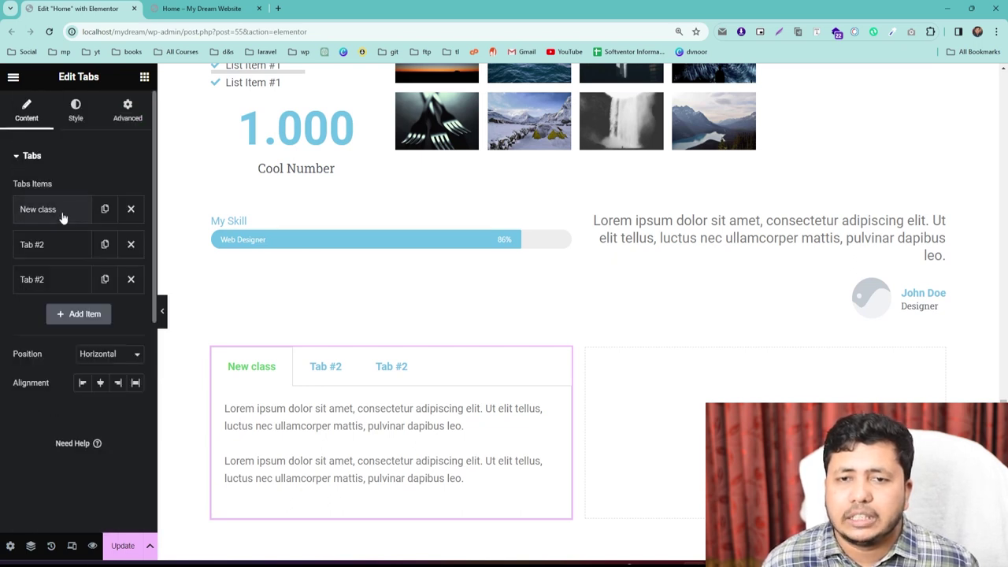
pyautogui.click(105, 281)
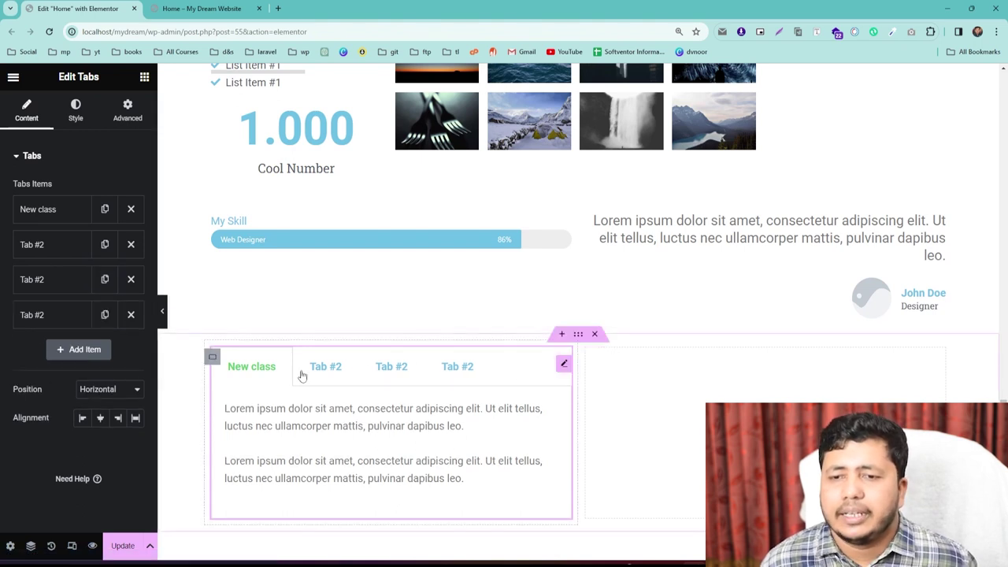
pyautogui.click(328, 371)
pyautogui.click(379, 372)
pyautogui.click(456, 369)
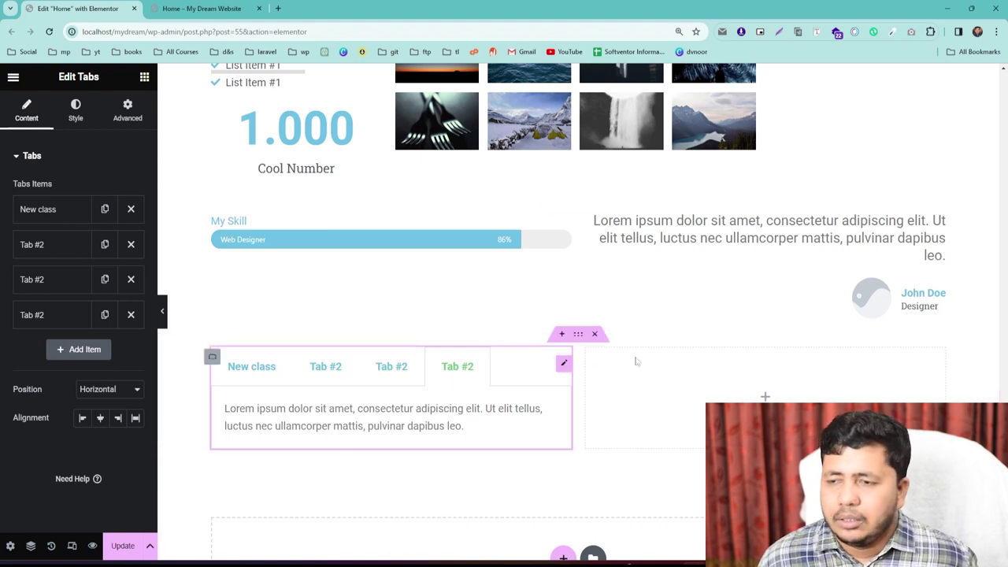
# Step: Add an Accordion widget to the empty column beside the tabs and expand each of its two items in turn
pyautogui.click(144, 78)
pyautogui.scroll(-5, 80, 374)
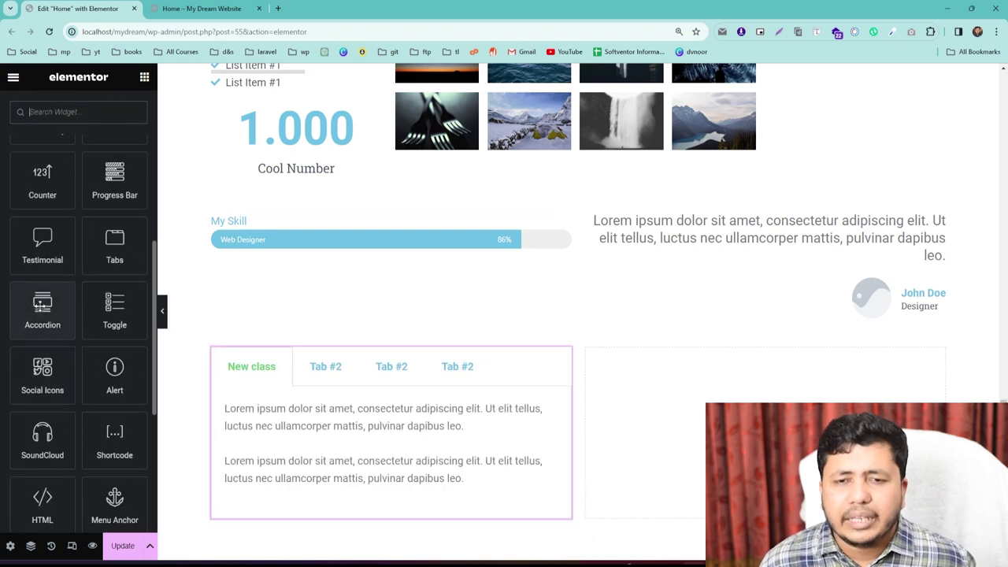
pyautogui.moveTo(43, 308); pyautogui.dragTo(608, 386)
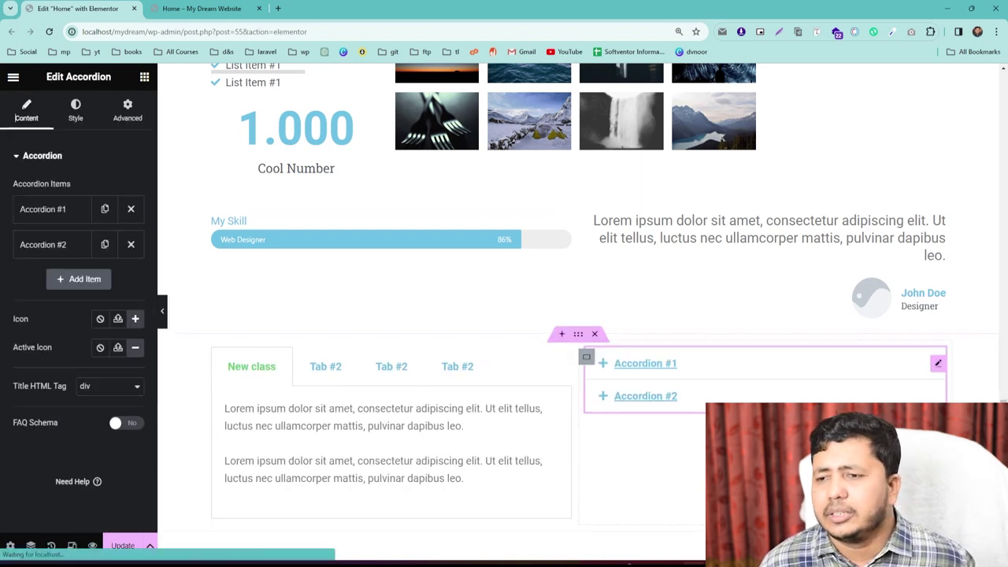
pyautogui.click(630, 365)
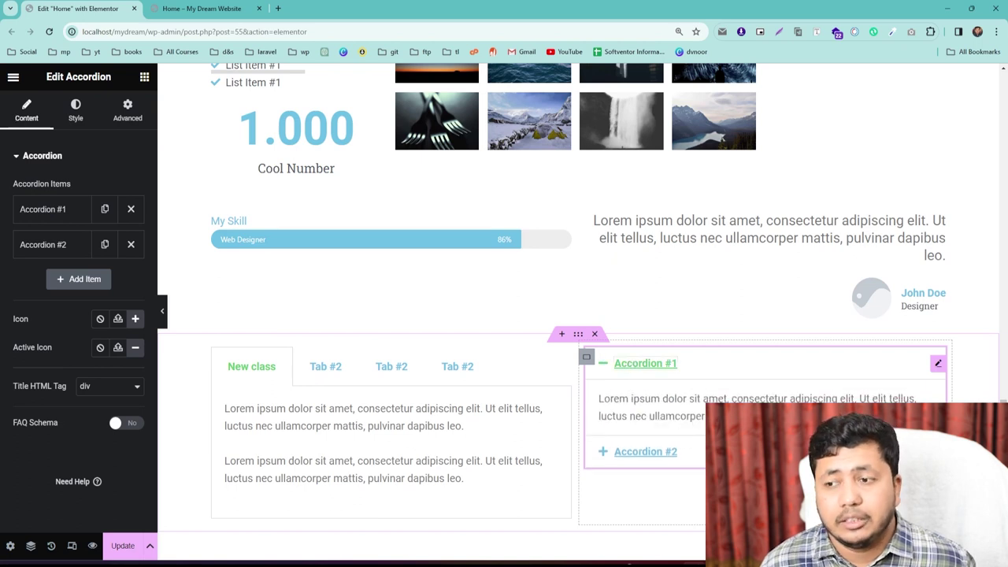
pyautogui.click(646, 453)
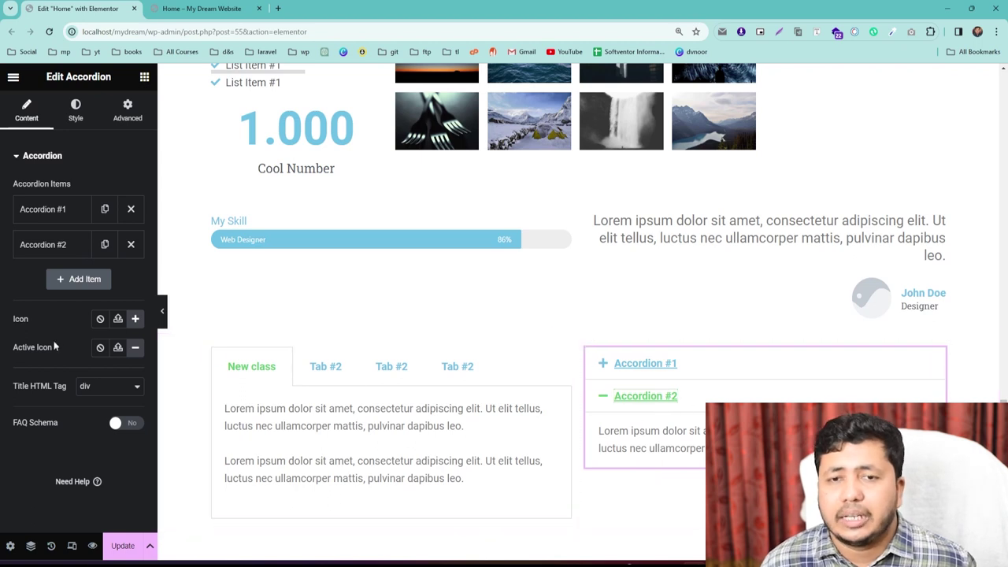
# Step: Add a new container with two equal columns below the tabs and accordion section
pyautogui.click(144, 79)
pyautogui.scroll(-5, 118, 472)
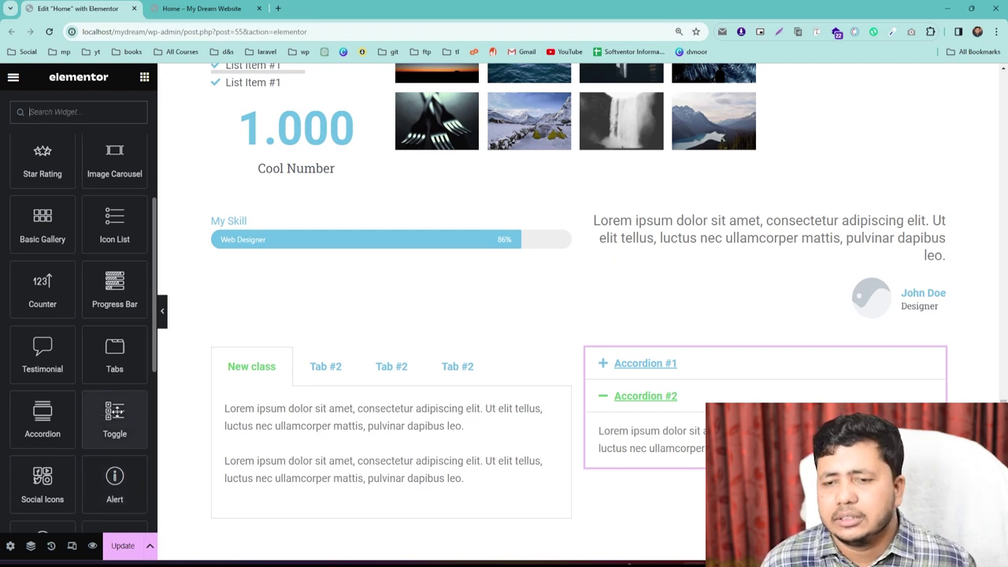
pyautogui.scroll(-2, 676, 416)
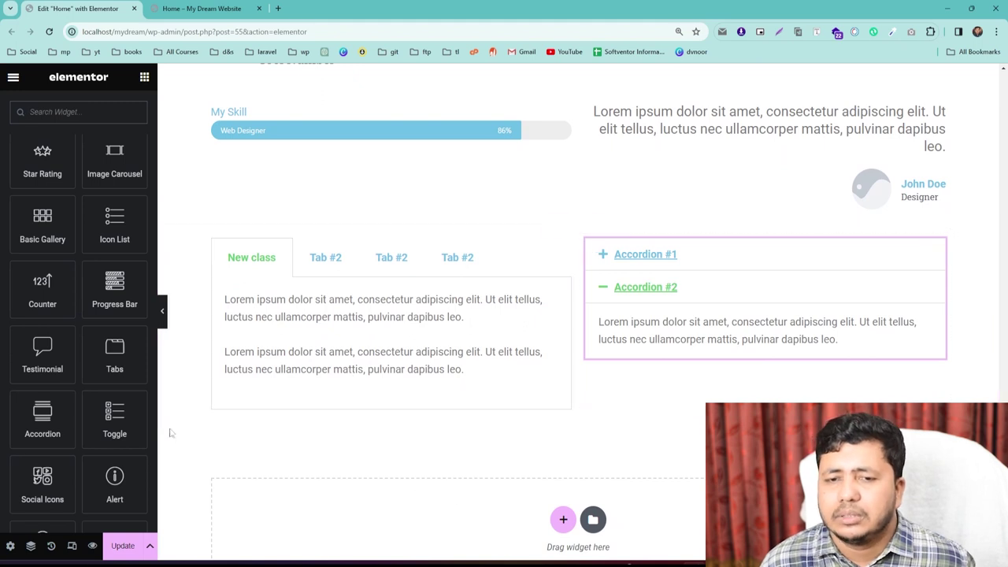
pyautogui.click(562, 520)
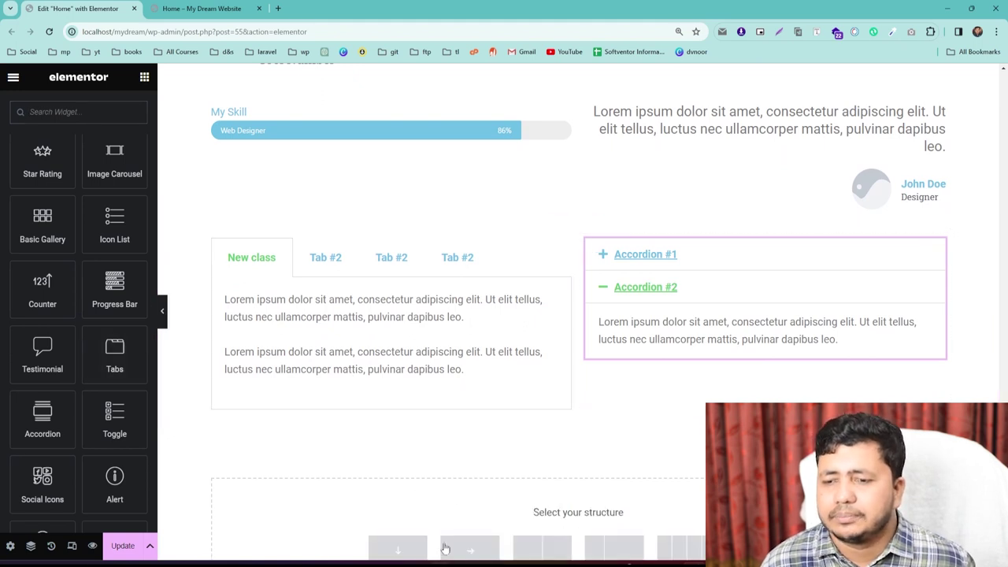
pyautogui.scroll(-2, 520, 495)
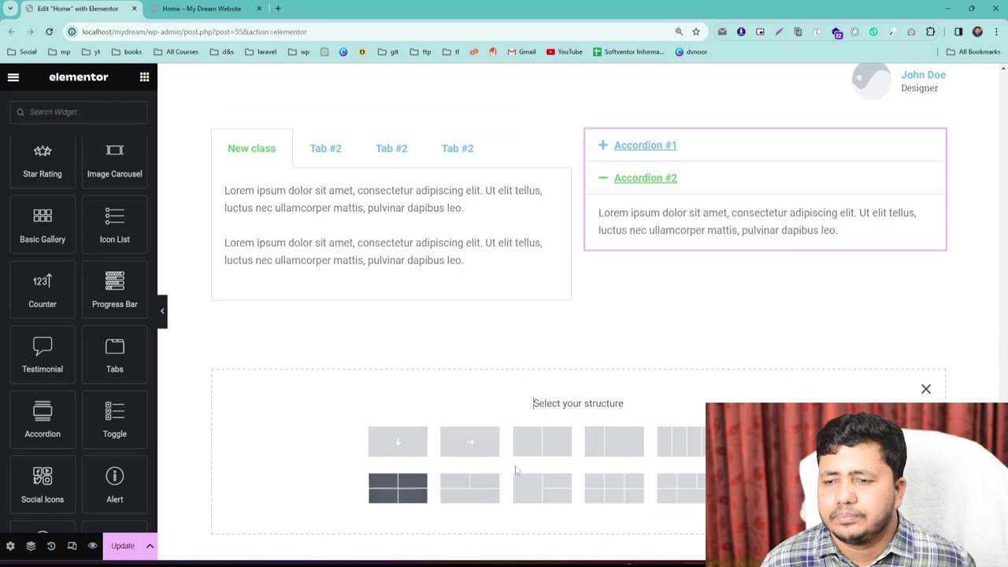
pyautogui.click(535, 450)
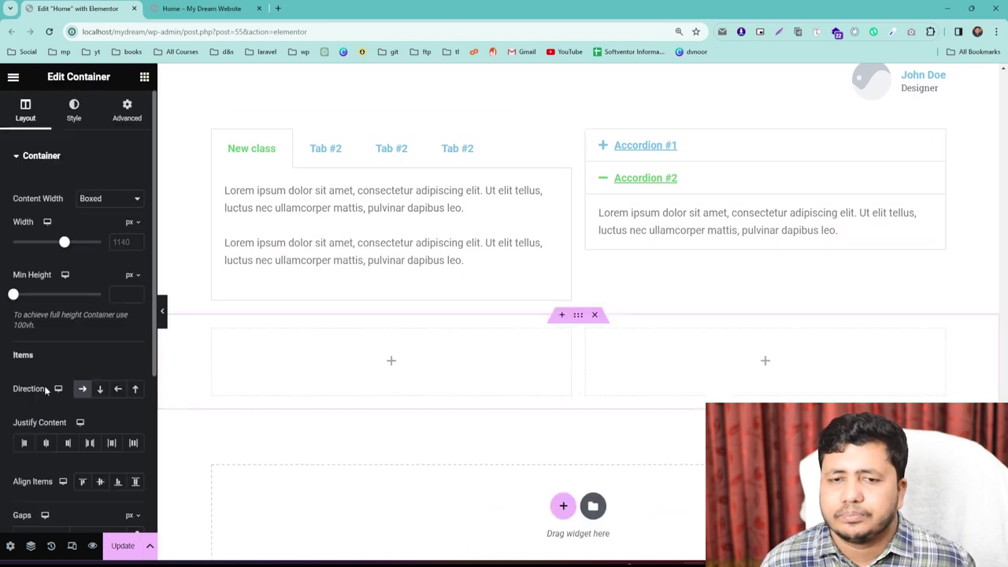
# Step: Add a Toggle widget to the first column of the new container, and expand Accordion #1 and Toggle #2 to compare them
pyautogui.click(144, 77)
pyautogui.scroll(-5, 75, 394)
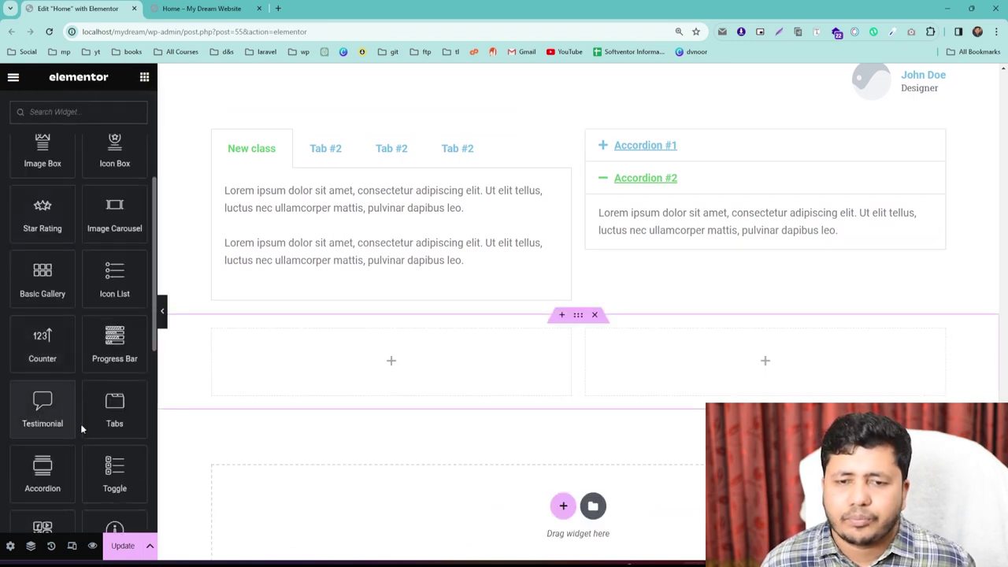
pyautogui.moveTo(114, 477); pyautogui.dragTo(344, 376)
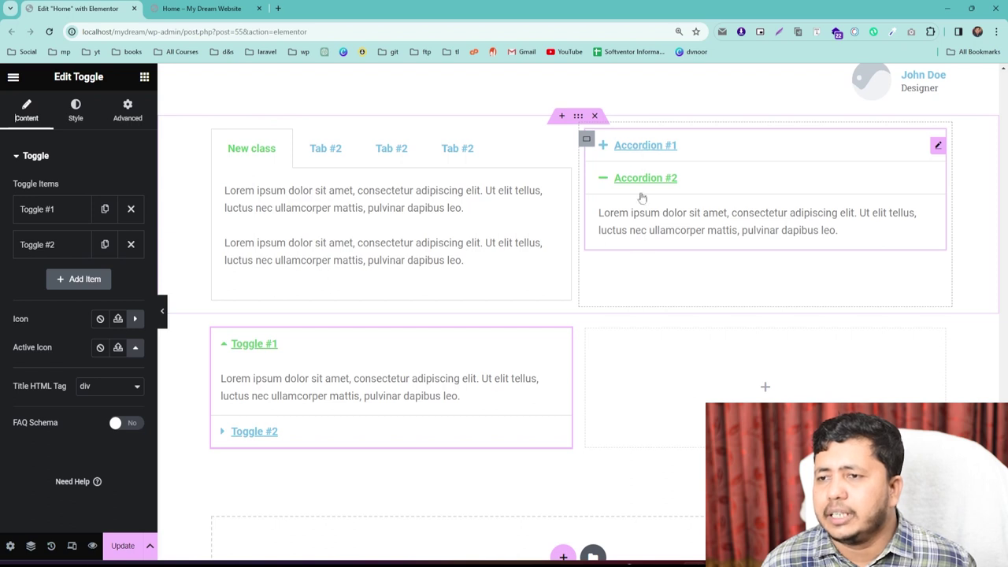
pyautogui.click(628, 147)
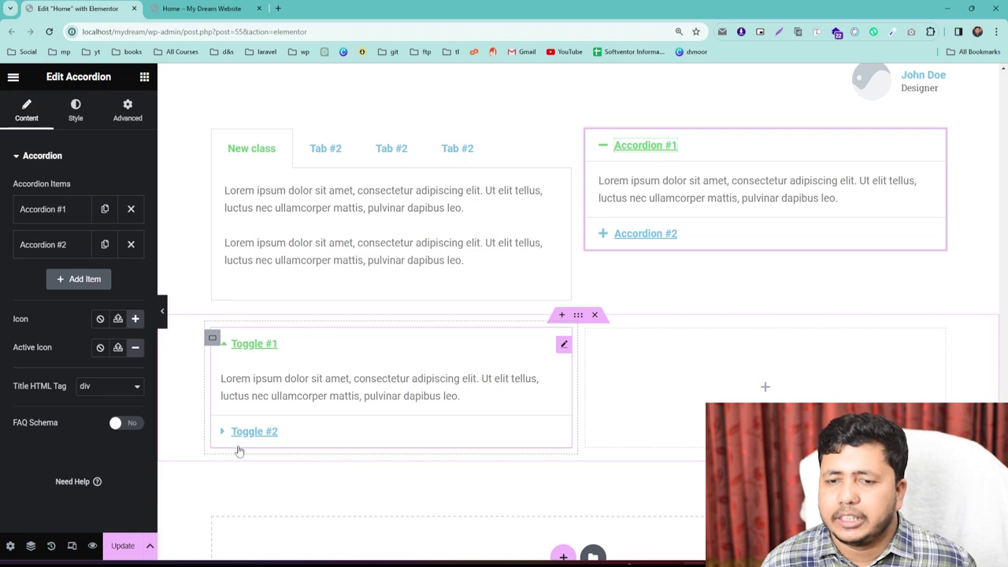
pyautogui.click(240, 437)
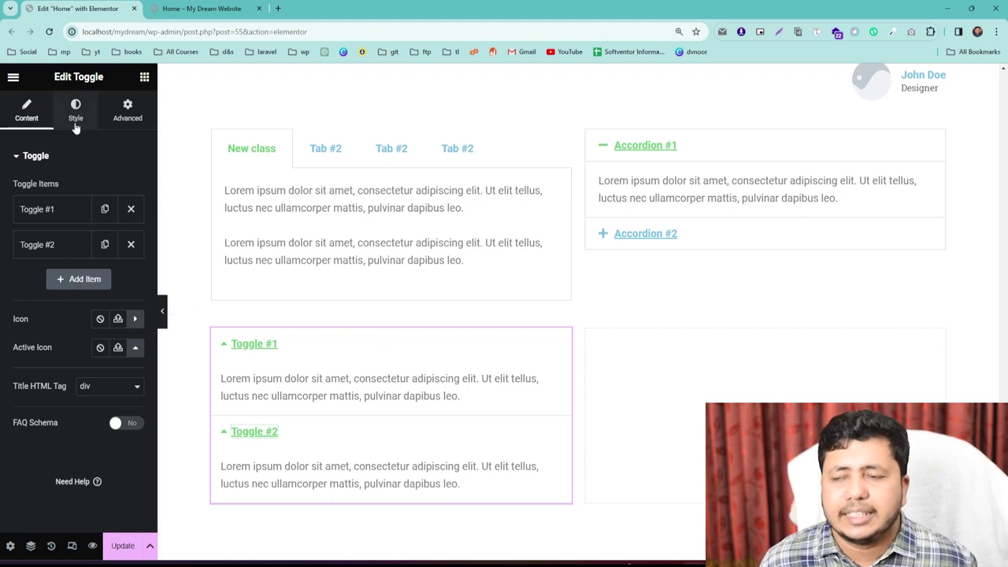
# Step: Add another two-column container below the toggle section and place a Social Icons widget in the empty column beside the toggle
pyautogui.scroll(-5, 507, 423)
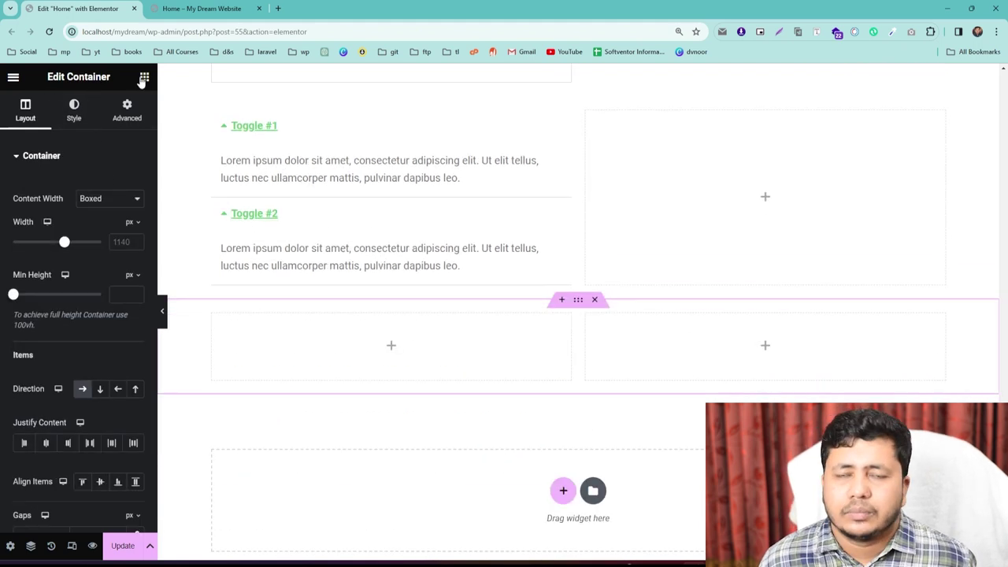
pyautogui.click(144, 76)
pyautogui.scroll(-5, 113, 256)
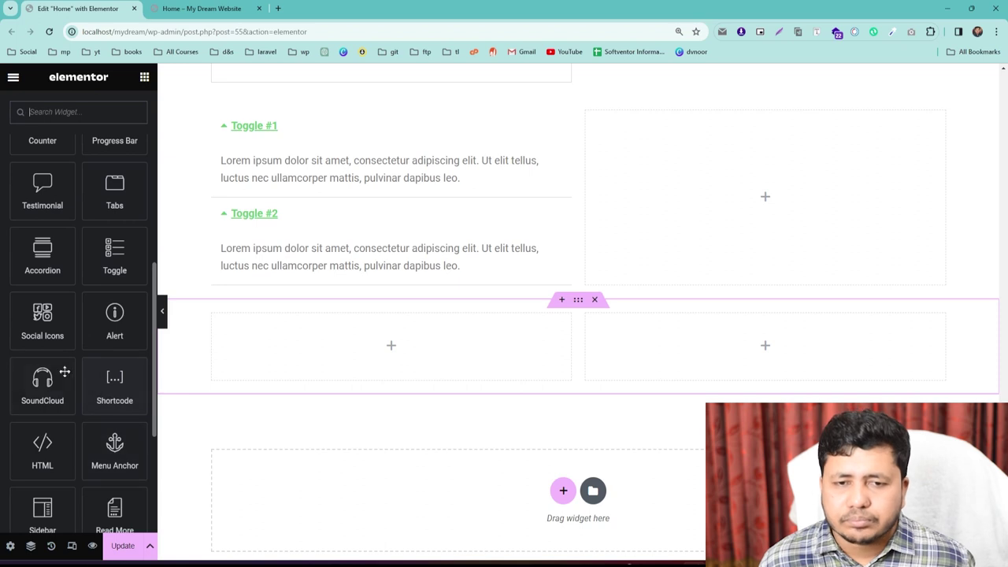
pyautogui.moveTo(43, 326); pyautogui.dragTo(769, 177)
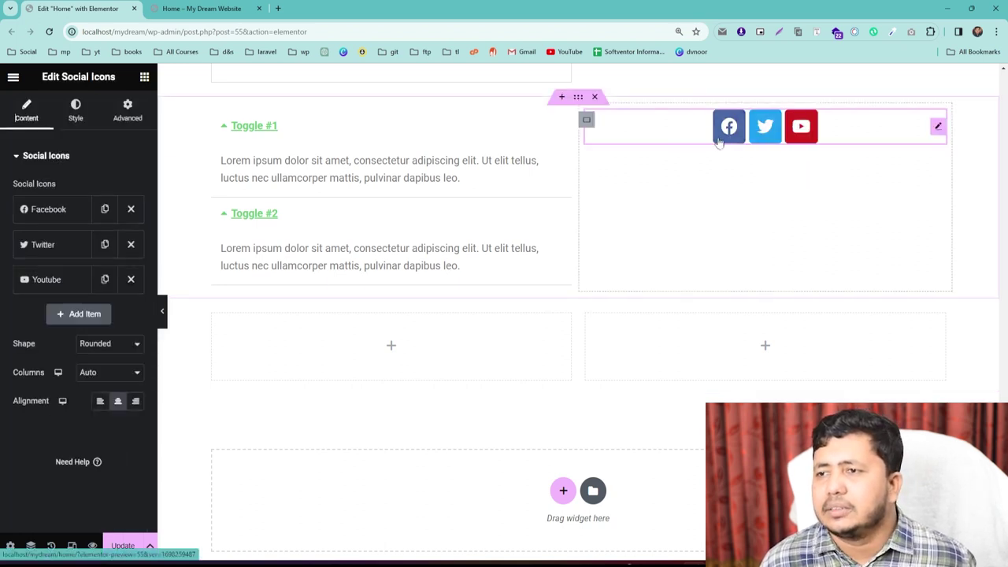
# Step: Try the Custom color option on the Facebook item, return it to Official Color, and collapse the item
pyautogui.click(49, 211)
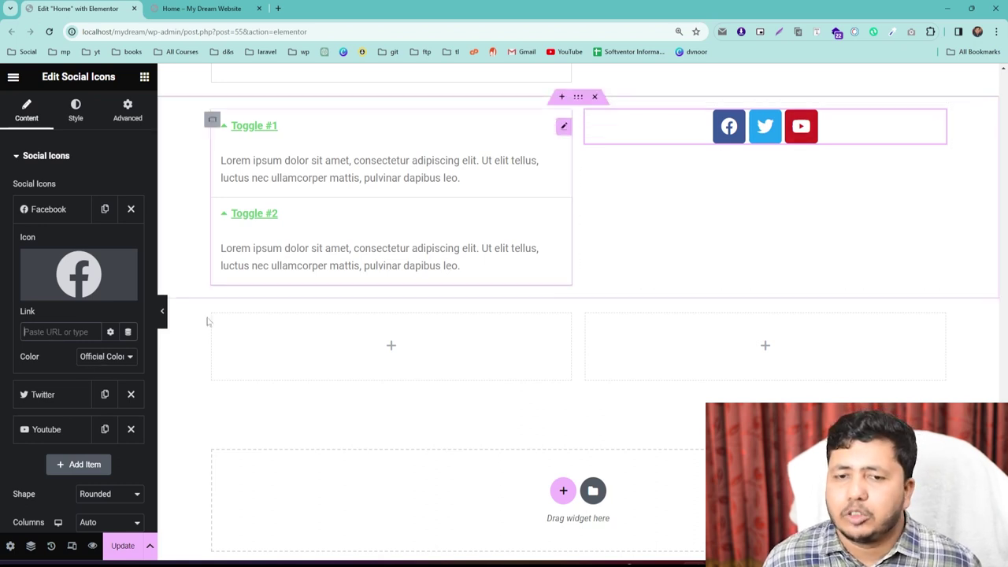
pyautogui.click(97, 360)
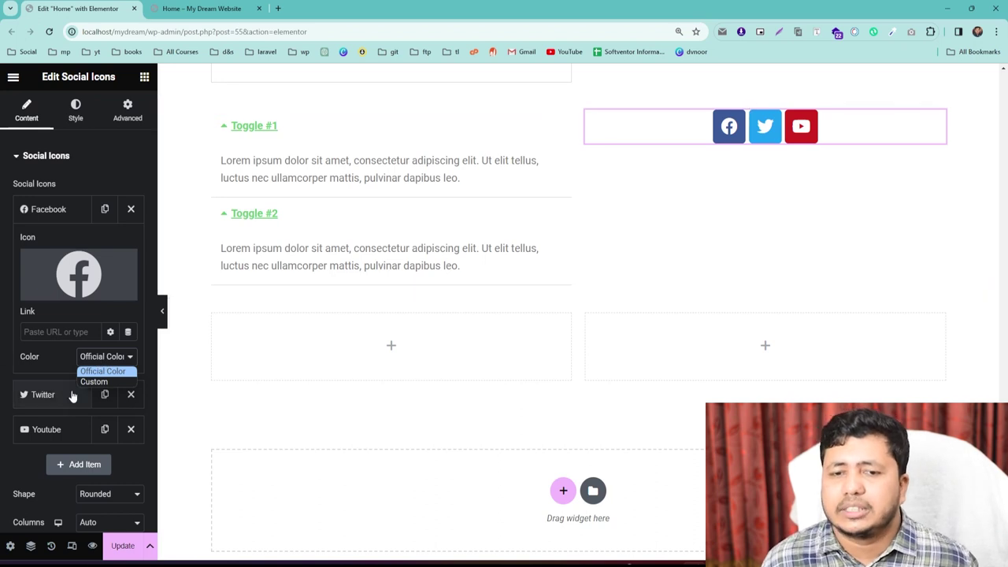
pyautogui.click(89, 382)
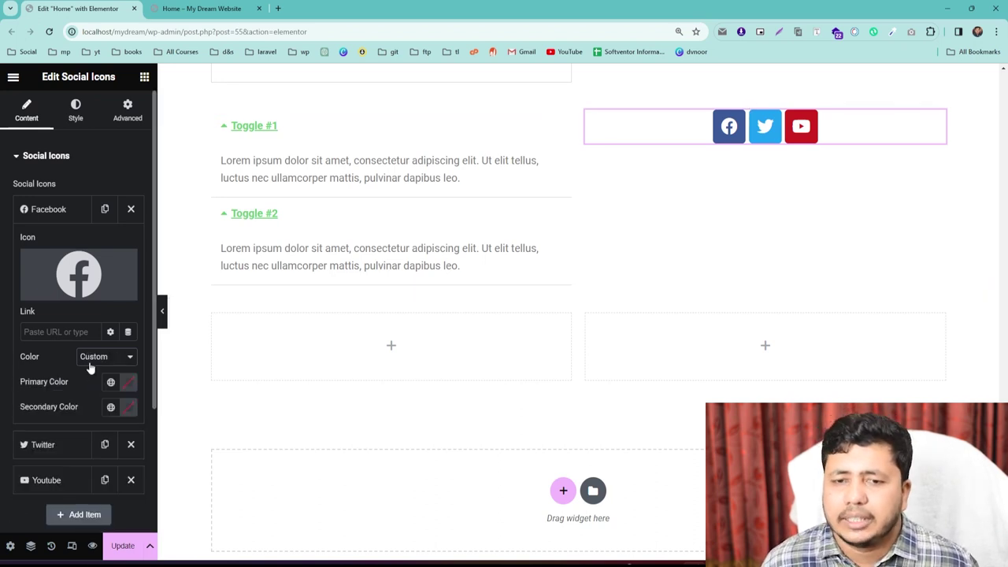
pyautogui.click(106, 357)
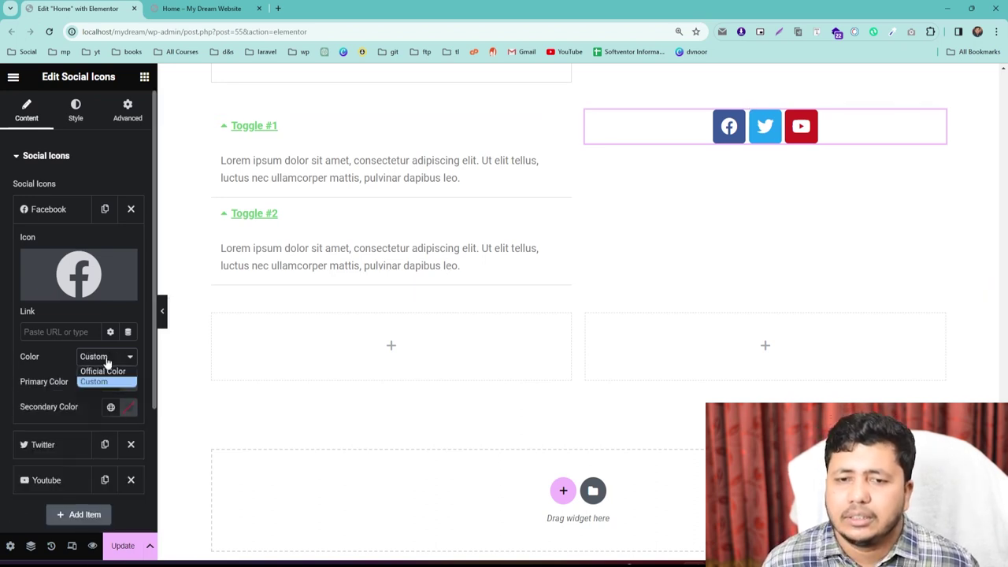
pyautogui.click(93, 370)
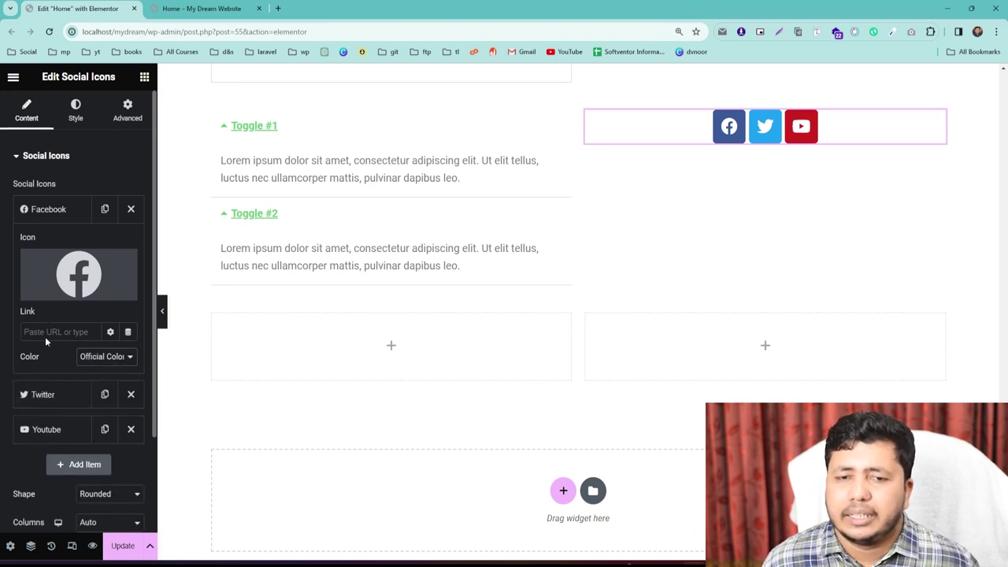
pyautogui.click(63, 209)
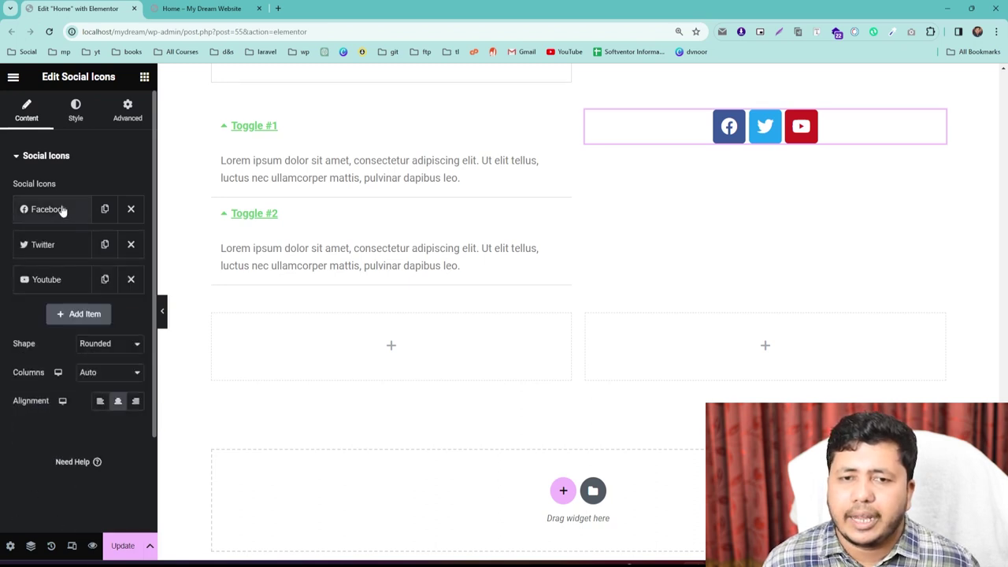
# Step: Add a fourth social icon item and replace its icon with Spotify from the icon library
pyautogui.click(69, 315)
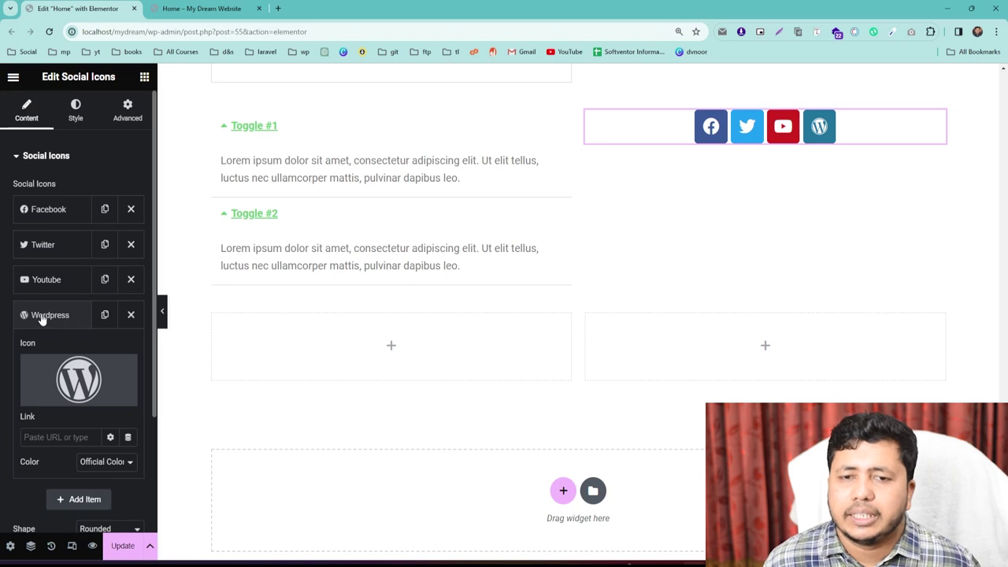
pyautogui.click(42, 317)
pyautogui.click(43, 317)
pyautogui.click(69, 378)
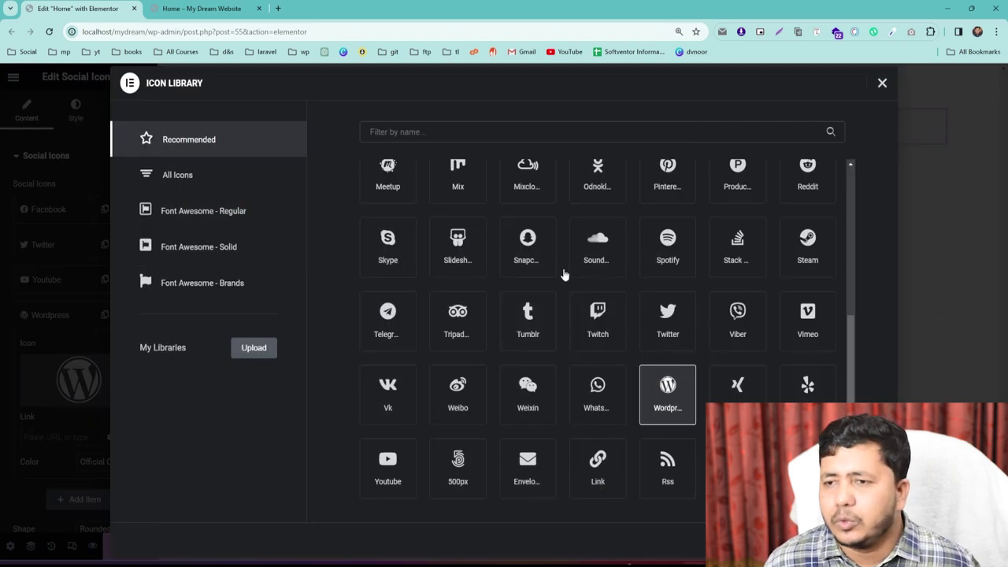
pyautogui.click(662, 246)
pyautogui.click(855, 544)
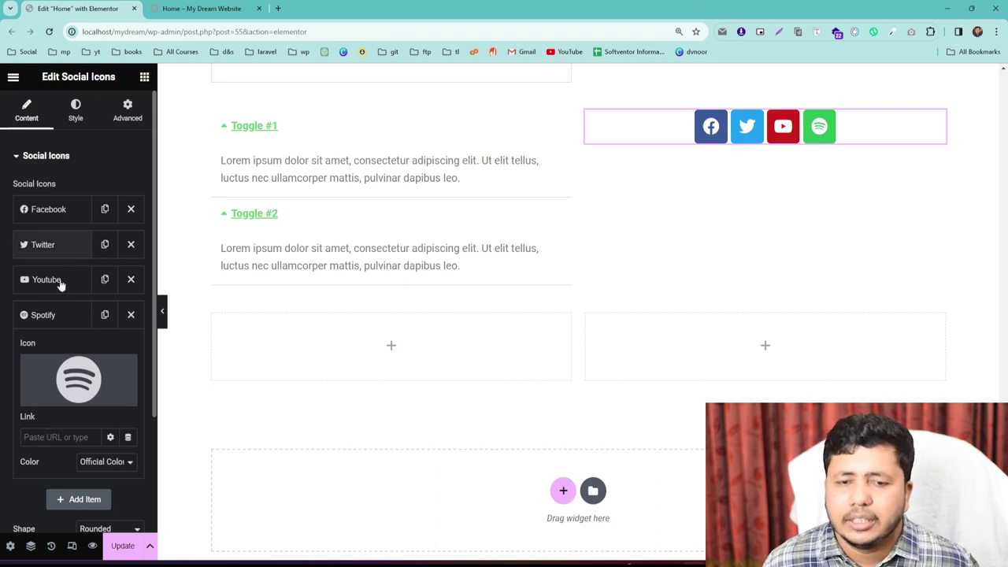
# Step: Try one and two columns for the social icons and return the column setting to Auto
pyautogui.scroll(-2, 61, 283)
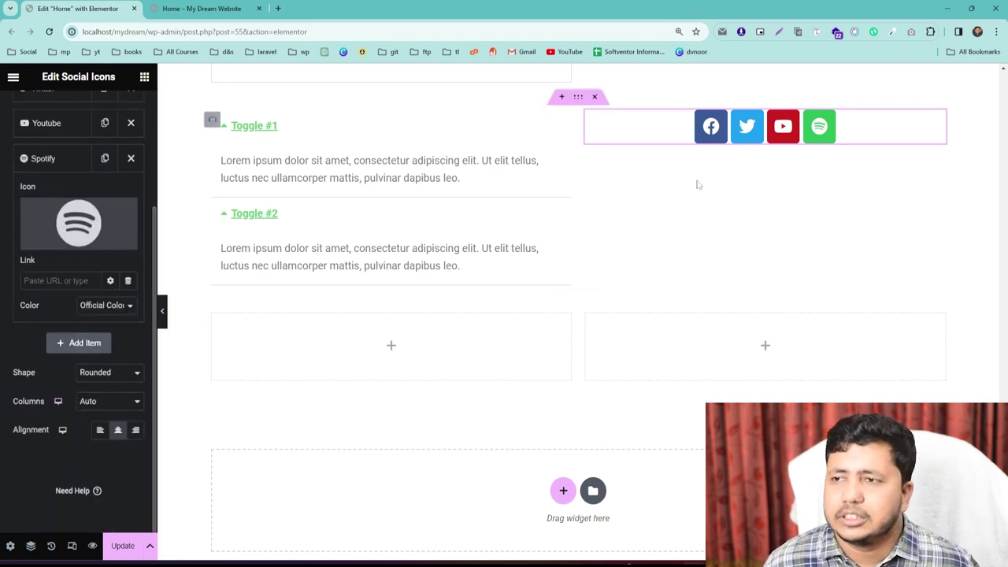
pyautogui.click(88, 402)
pyautogui.click(84, 425)
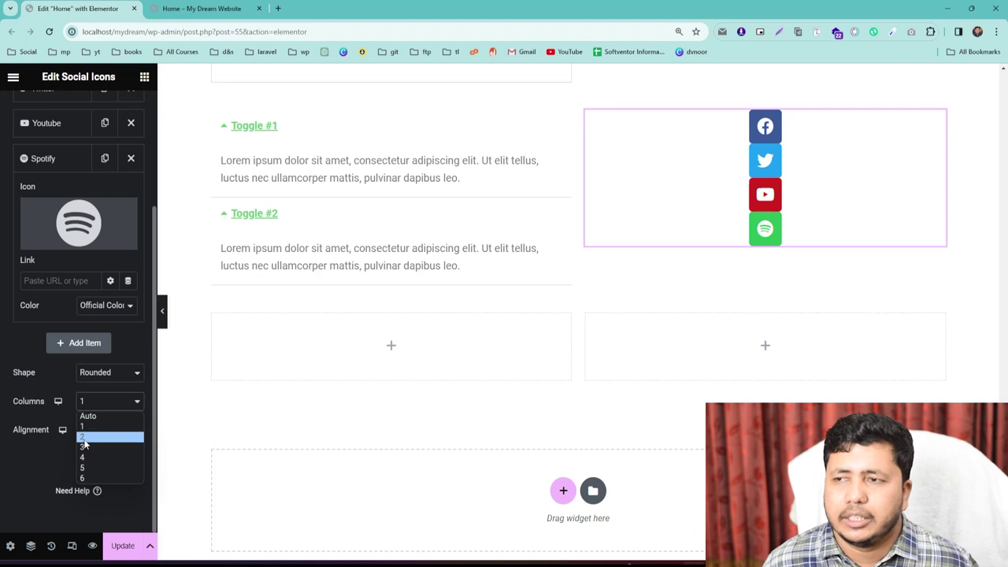
pyautogui.click(84, 442)
pyautogui.click(99, 403)
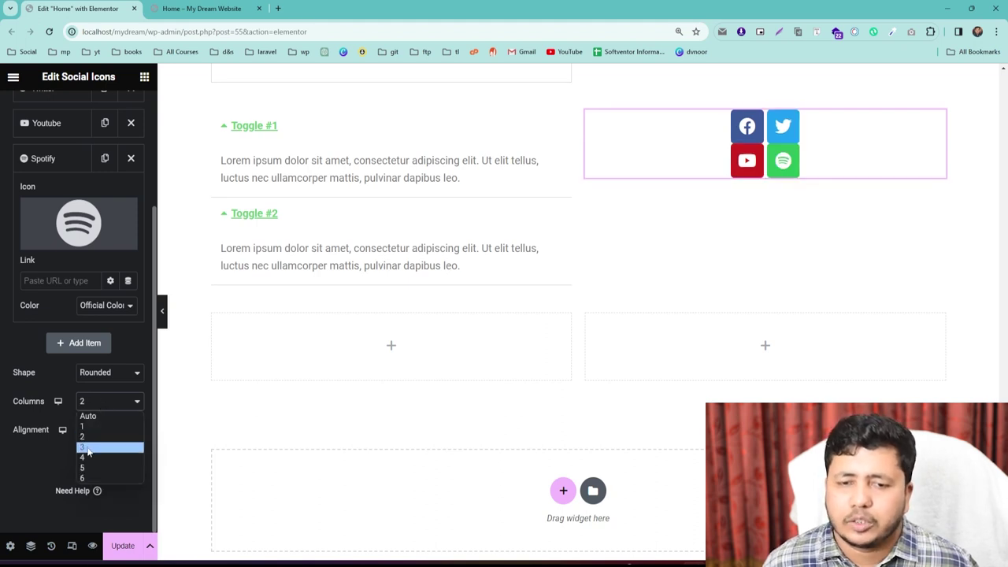
pyautogui.click(87, 416)
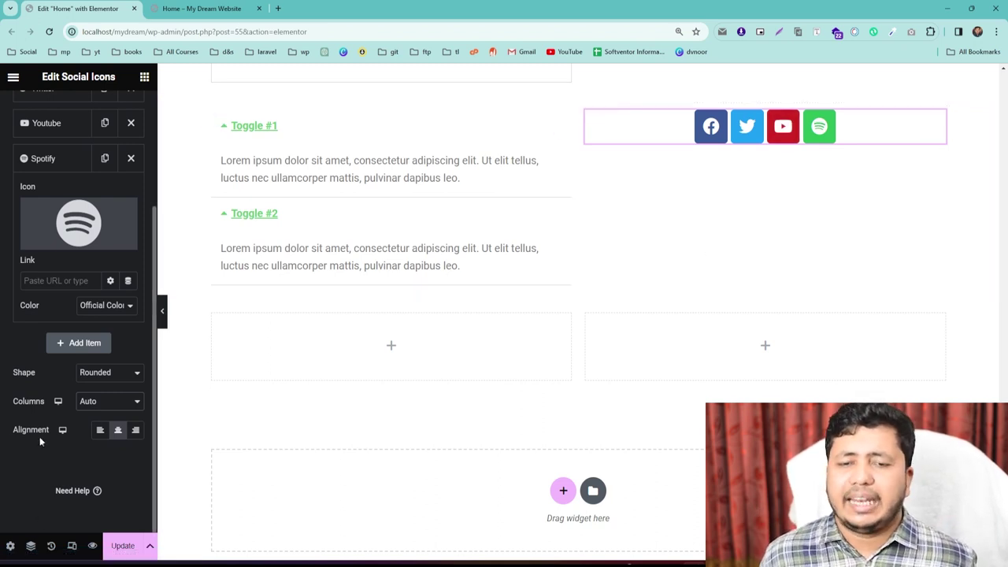
# Step: Style the social icons with Custom color, using a red primary color and black (#000000) as the secondary color
pyautogui.scroll(2, 64, 254)
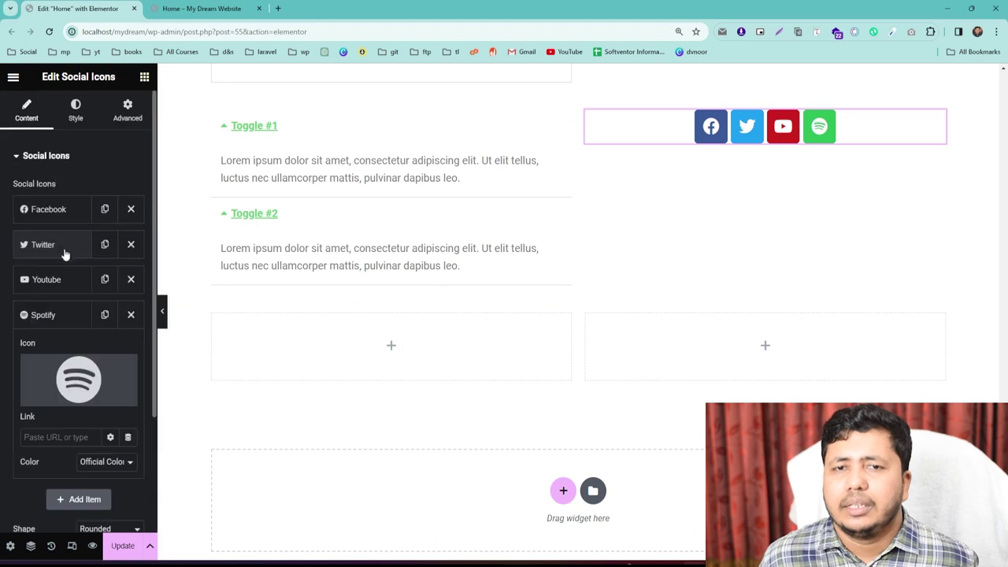
pyautogui.click(76, 110)
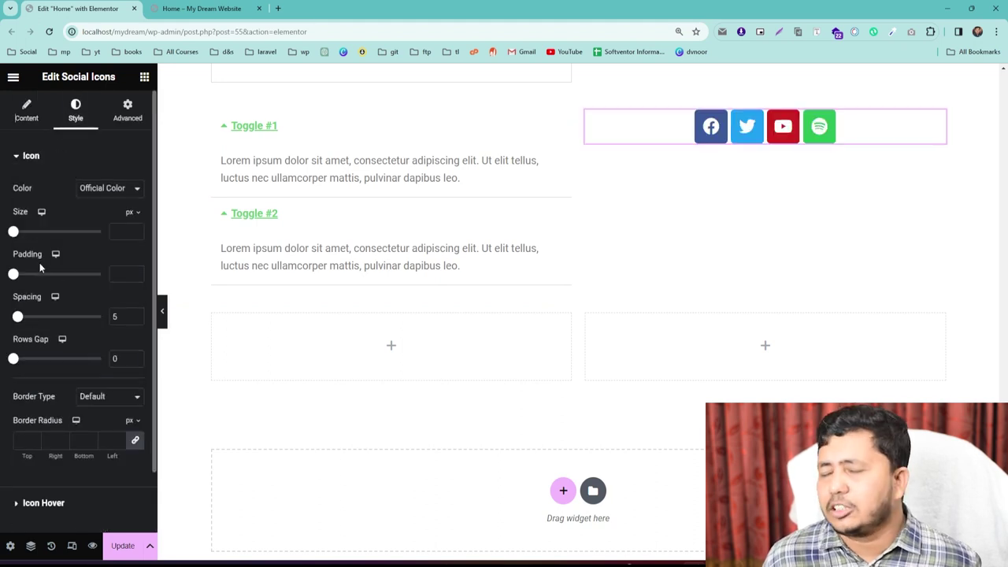
pyautogui.click(93, 189)
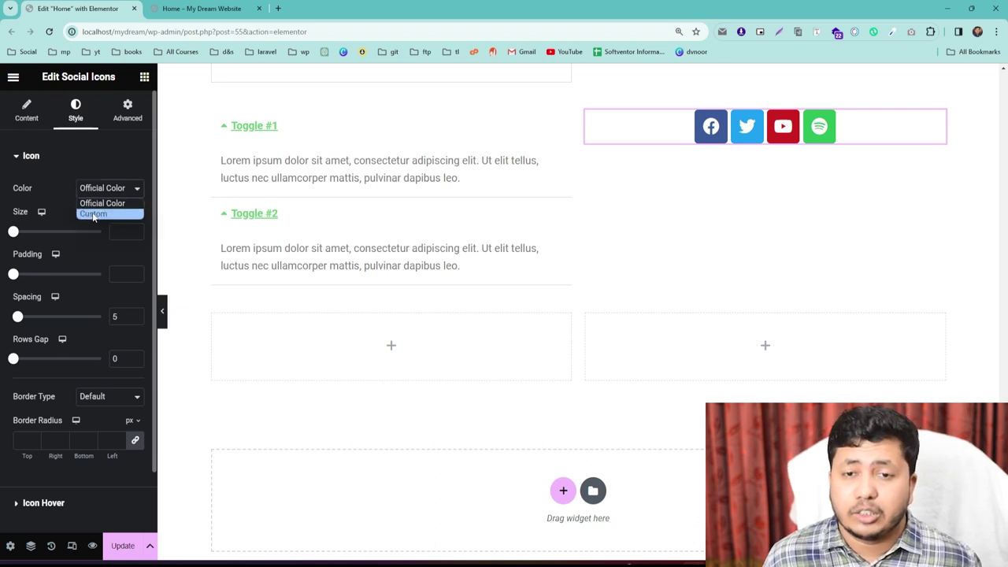
pyautogui.click(92, 214)
pyautogui.click(135, 217)
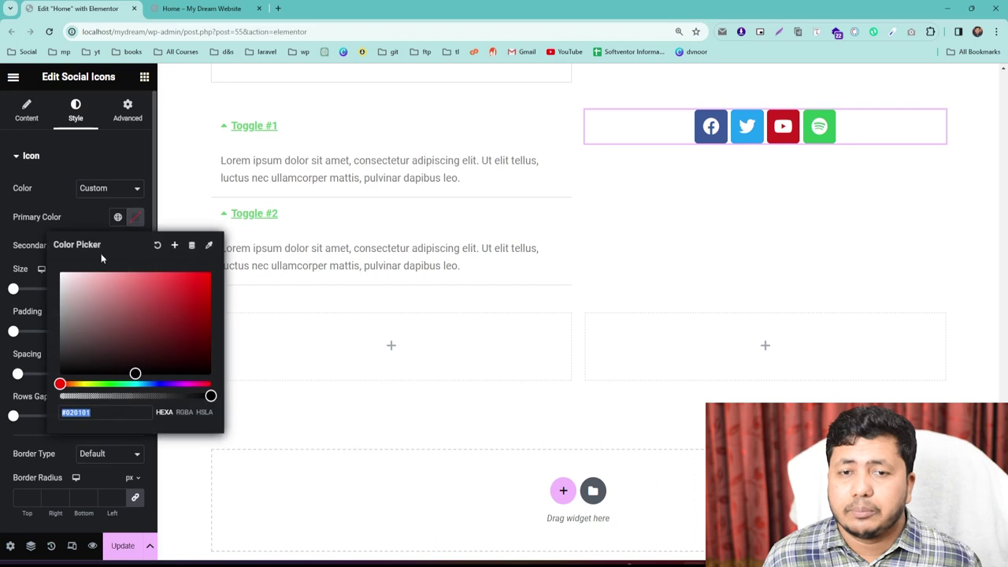
pyautogui.click(164, 291)
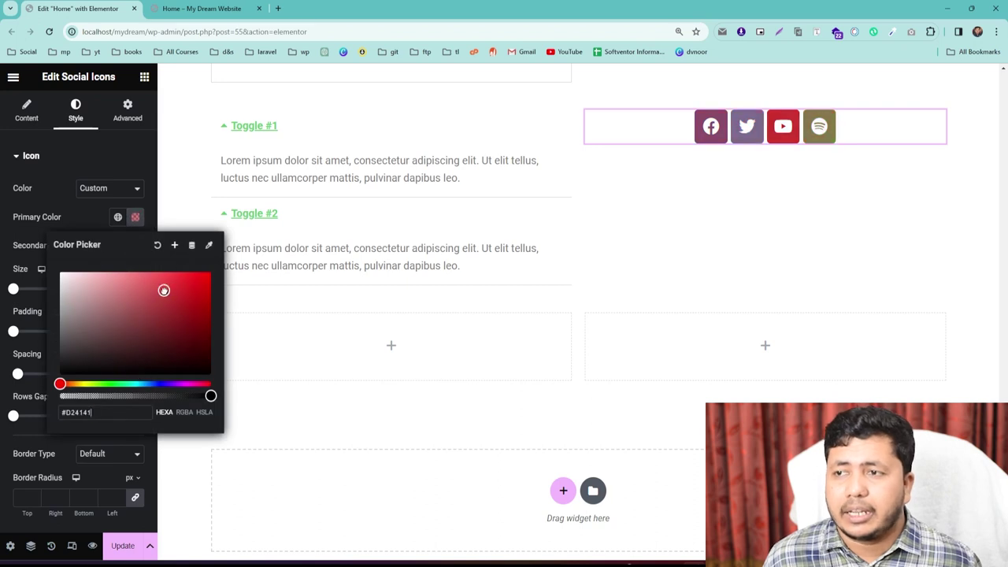
pyautogui.click(75, 223)
pyautogui.click(134, 245)
pyautogui.moveTo(162, 315); pyautogui.dragTo(137, 402)
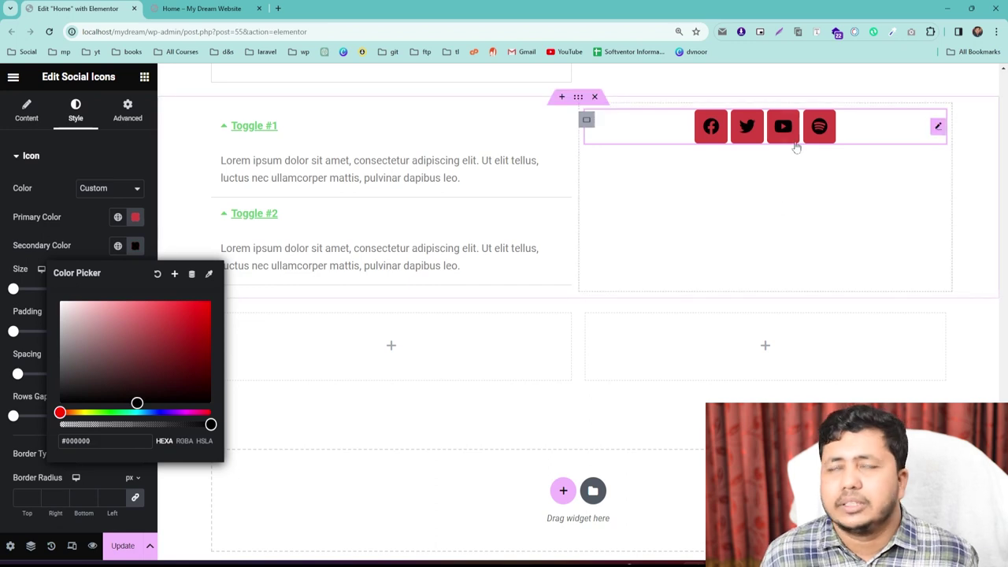
# Step: Set the social icons' size to 15 px and their spacing to 16
pyautogui.click(12, 305)
pyautogui.moveTo(12, 290); pyautogui.dragTo(17, 291)
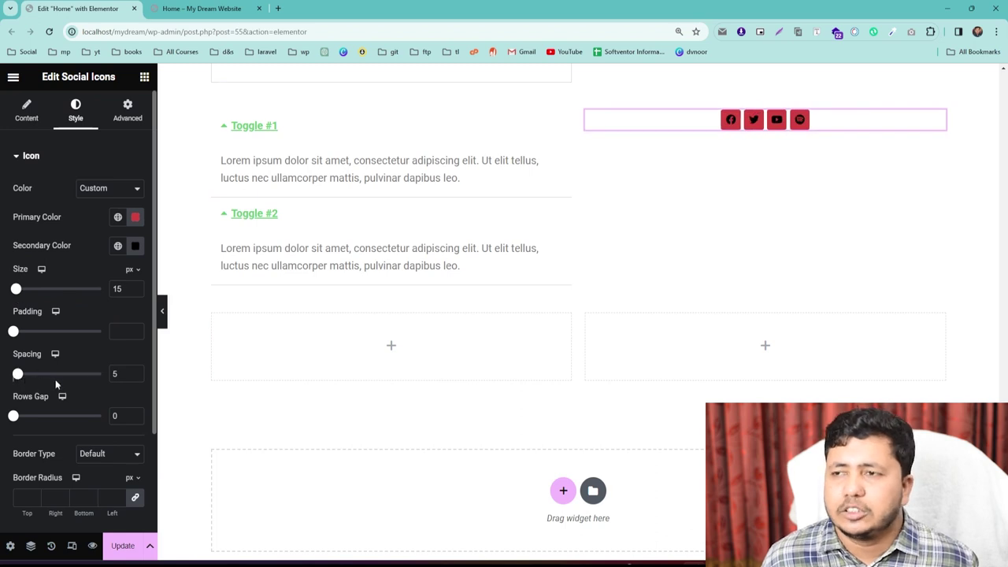
pyautogui.moveTo(18, 374)
pyautogui.mouseDown()
pyautogui.moveTo(83, 374)
pyautogui.moveTo(26, 374)
pyautogui.mouseUp()
pyautogui.moveTo(14, 417)
pyautogui.mouseDown()
pyautogui.moveTo(32, 416)
pyautogui.moveTo(14, 415)
pyautogui.mouseUp()
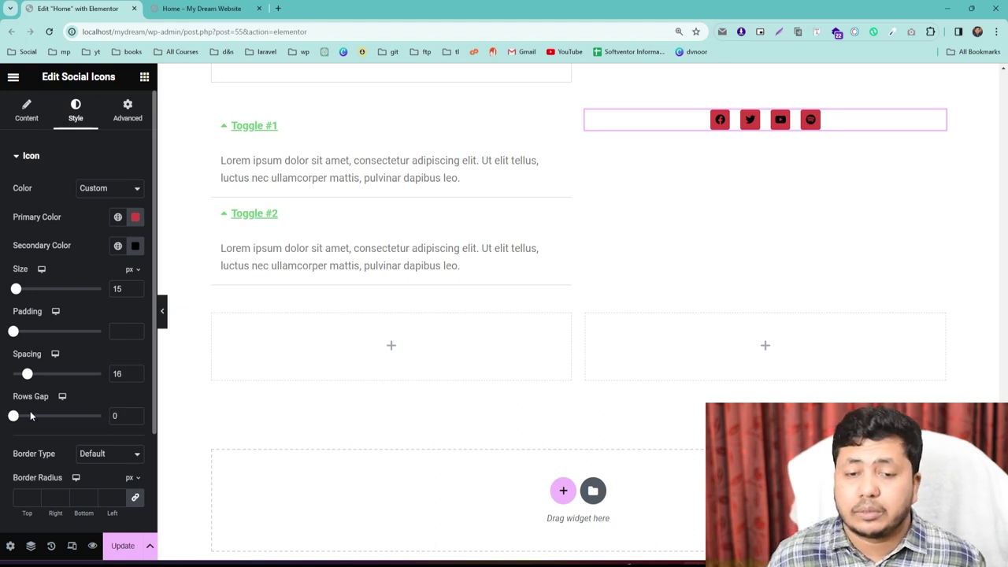
# Step: Open the Icon Hover settings of the social icons and choose a hover animation
pyautogui.scroll(-3, 31, 416)
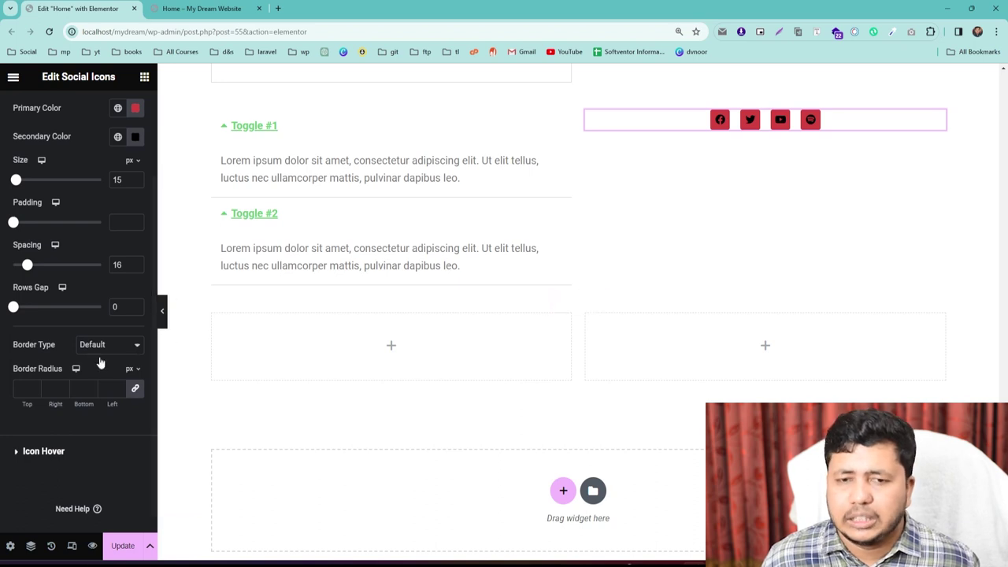
pyautogui.click(37, 456)
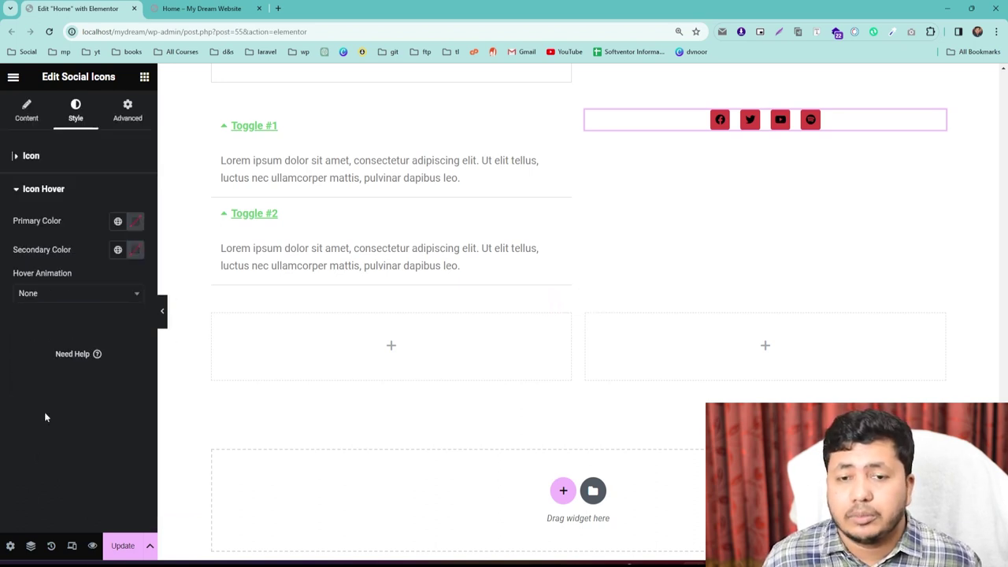
pyautogui.click(42, 303)
pyautogui.click(28, 362)
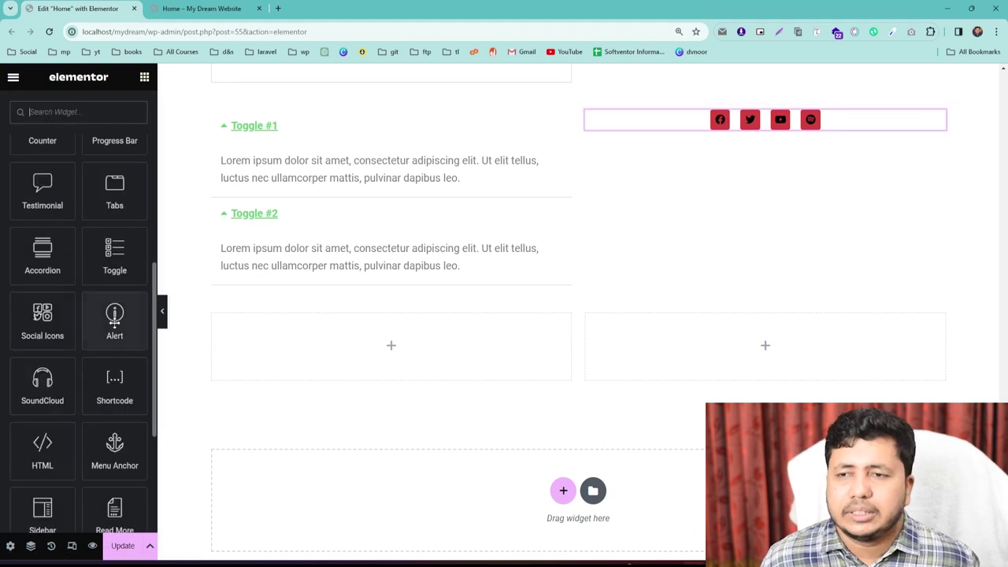
# Step: Add an Alert widget to the first column of the lowest container and update the page
pyautogui.moveTo(116, 318); pyautogui.dragTo(370, 345)
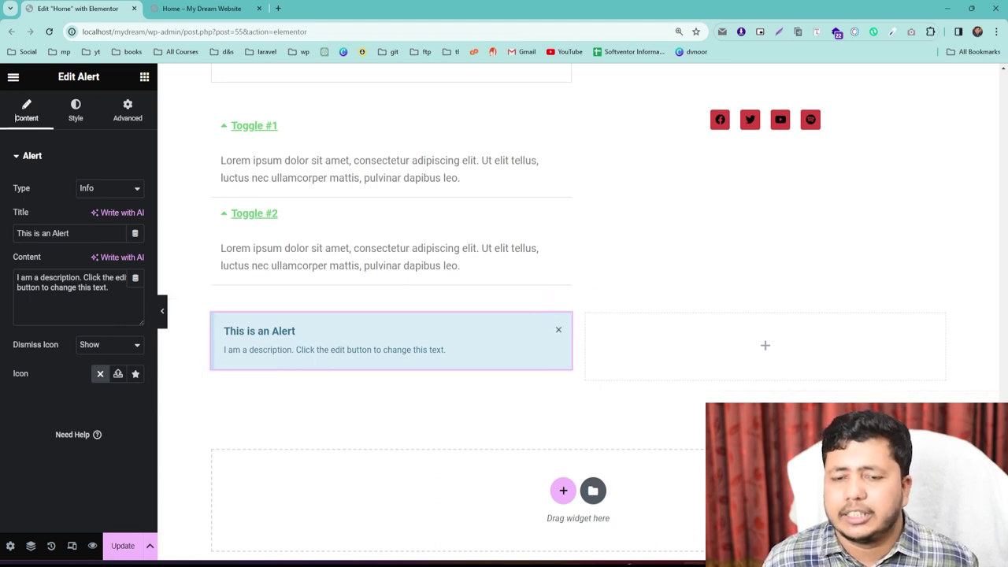
pyautogui.click(121, 546)
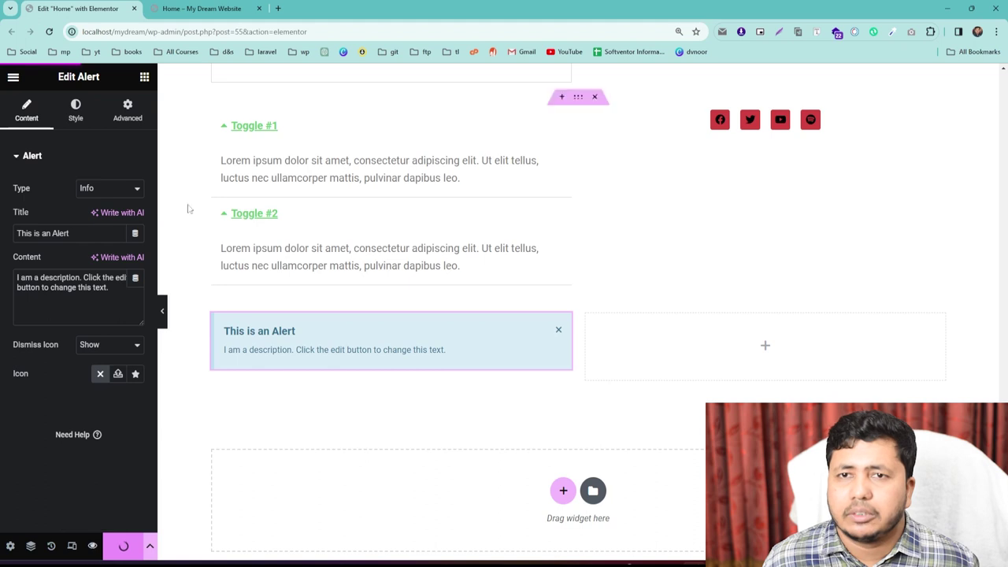
# Step: Preview the Home page down to the Alert and dismiss the alert there
pyautogui.click(199, 9)
pyautogui.scroll(-15, 380, 386)
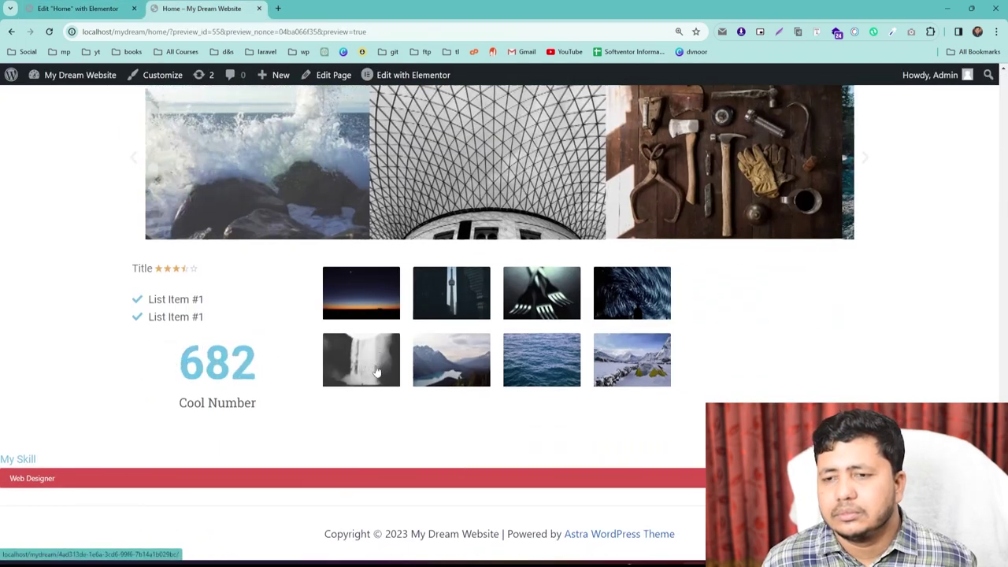
pyautogui.scroll(-15, 367, 405)
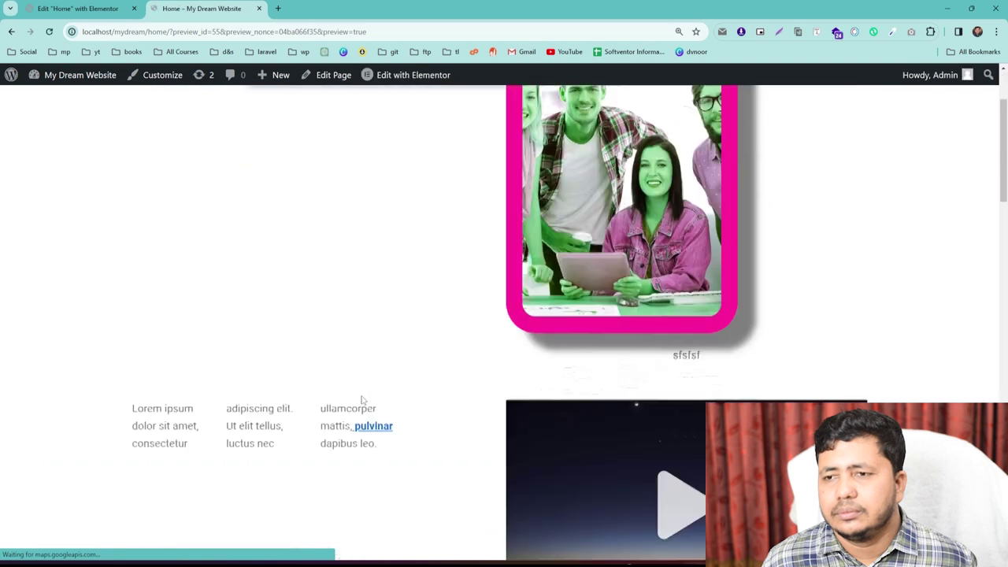
pyautogui.scroll(-5, 372, 362)
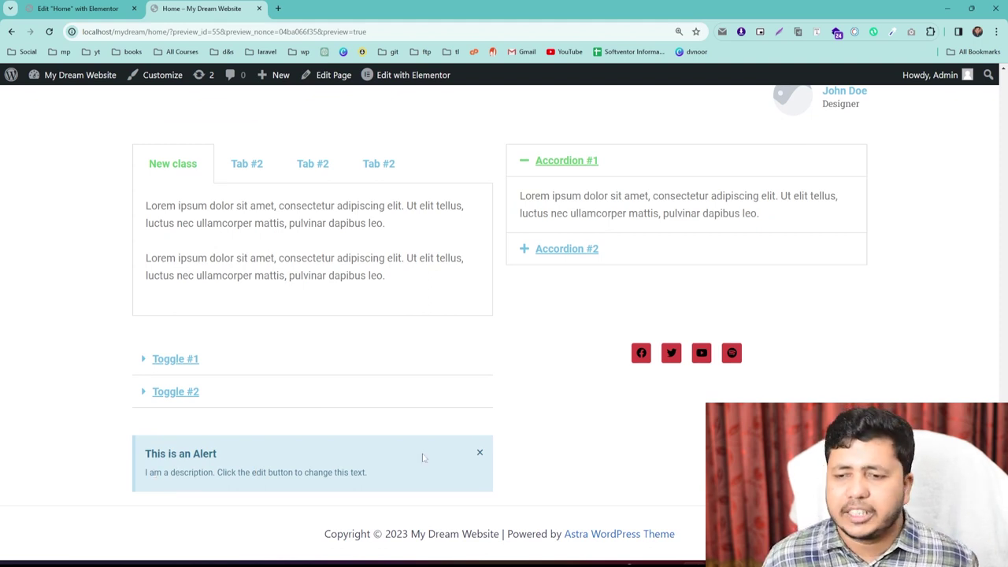
pyautogui.click(478, 454)
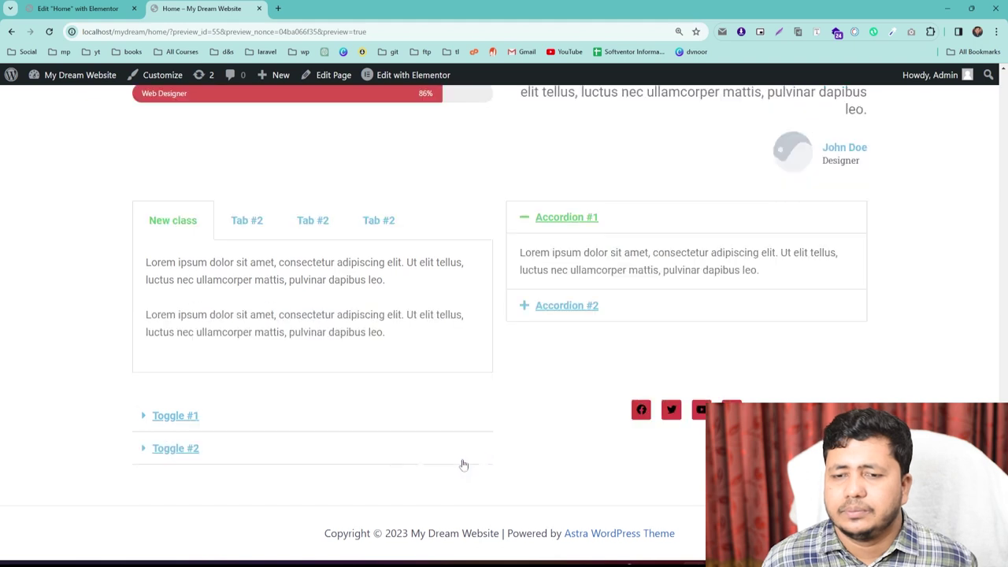
# Step: Return to the Elementor editor and add a SoundCloud widget to the empty column beside the Alert
pyautogui.click(63, 8)
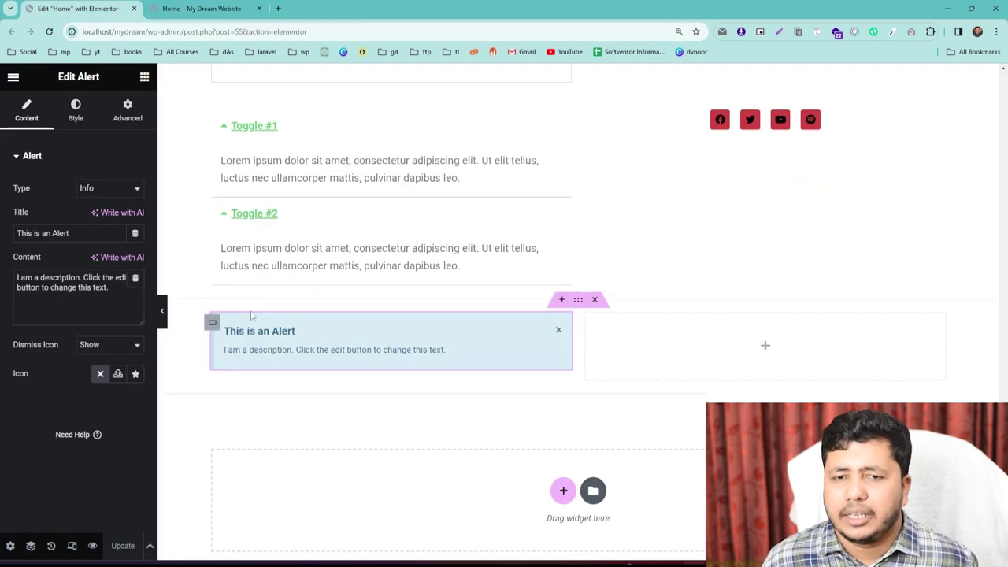
pyautogui.click(145, 76)
pyautogui.scroll(-5, 95, 333)
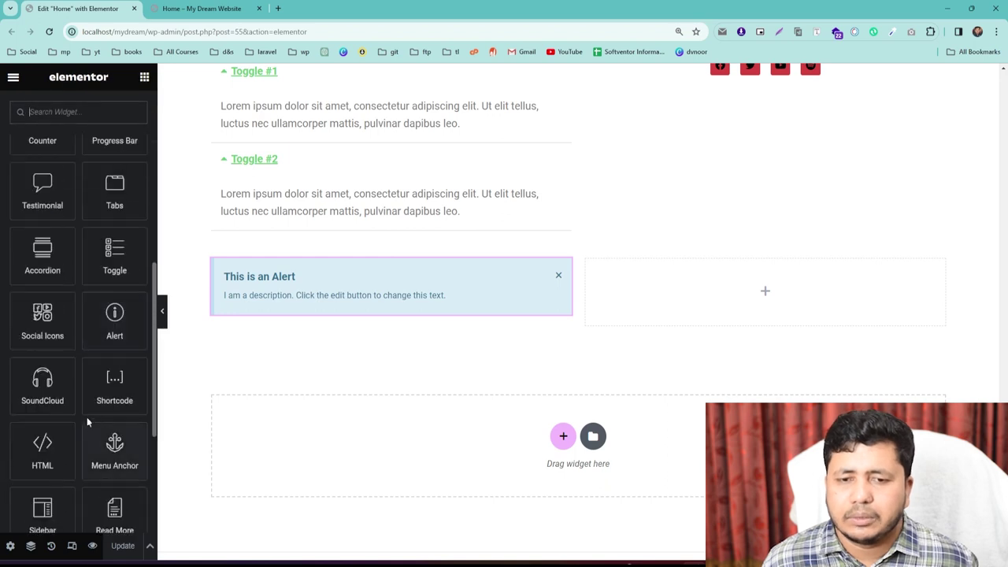
pyautogui.scroll(-1, 88, 418)
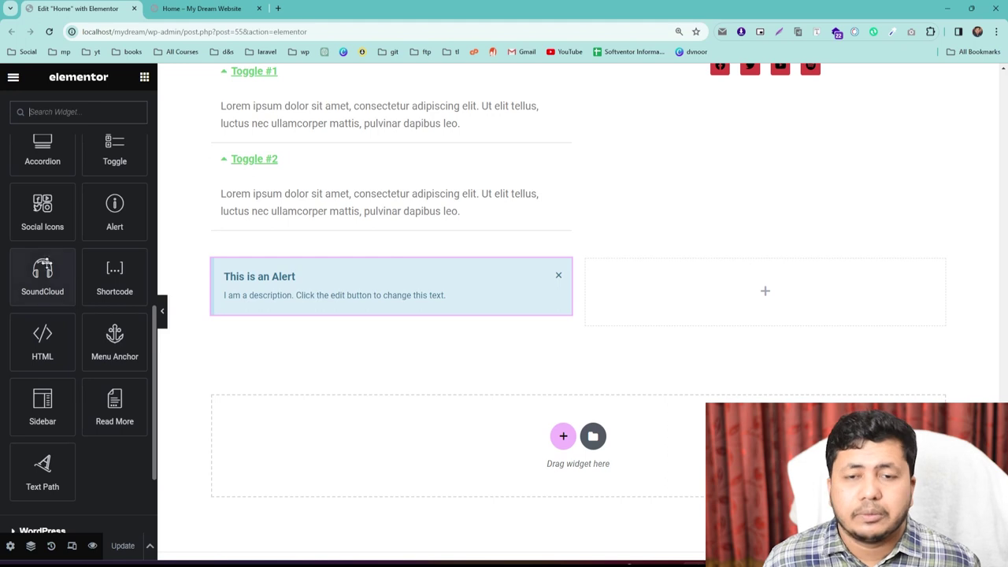
pyautogui.moveTo(43, 272); pyautogui.dragTo(724, 268)
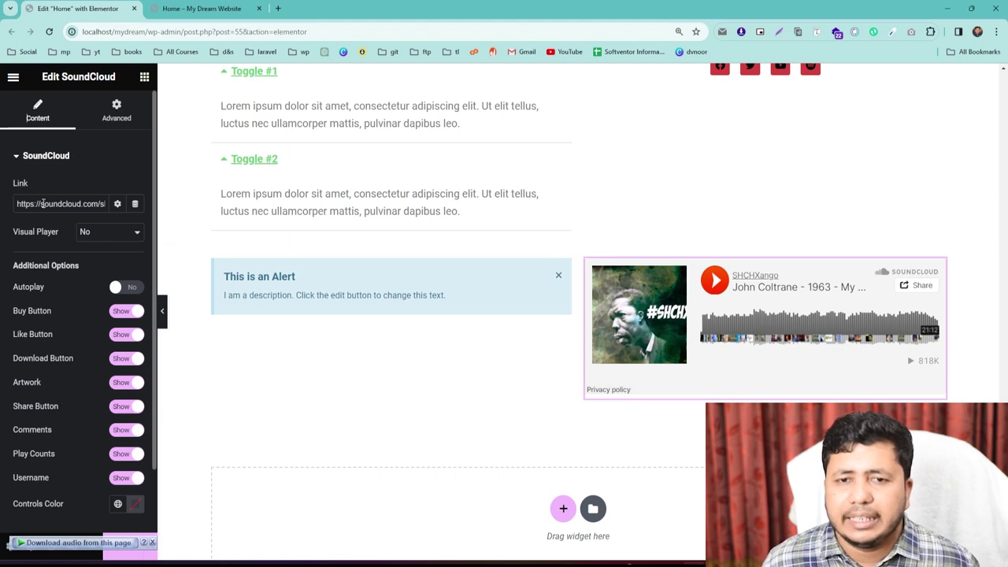
pyautogui.doubleClick(43, 203)
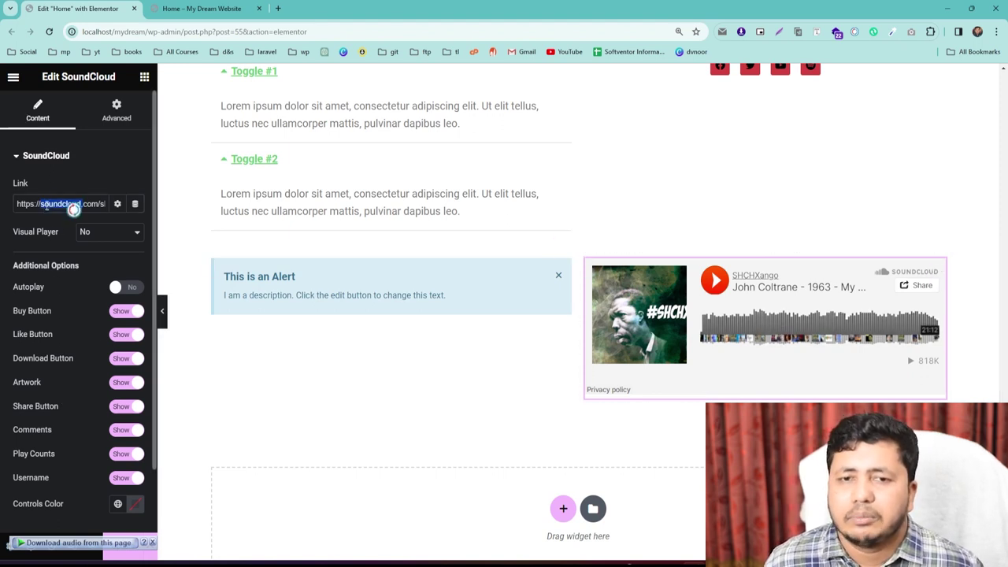
pyautogui.moveTo(37, 207); pyautogui.dragTo(97, 209)
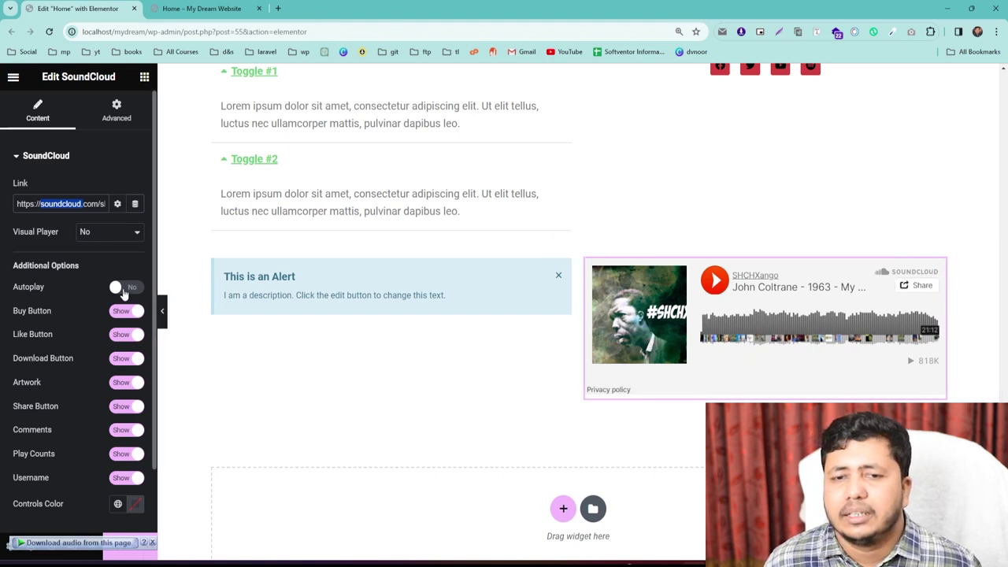
# Step: Try hiding the SoundCloud player's Buy Button and Like Button, switching each back to Show
pyautogui.click(122, 311)
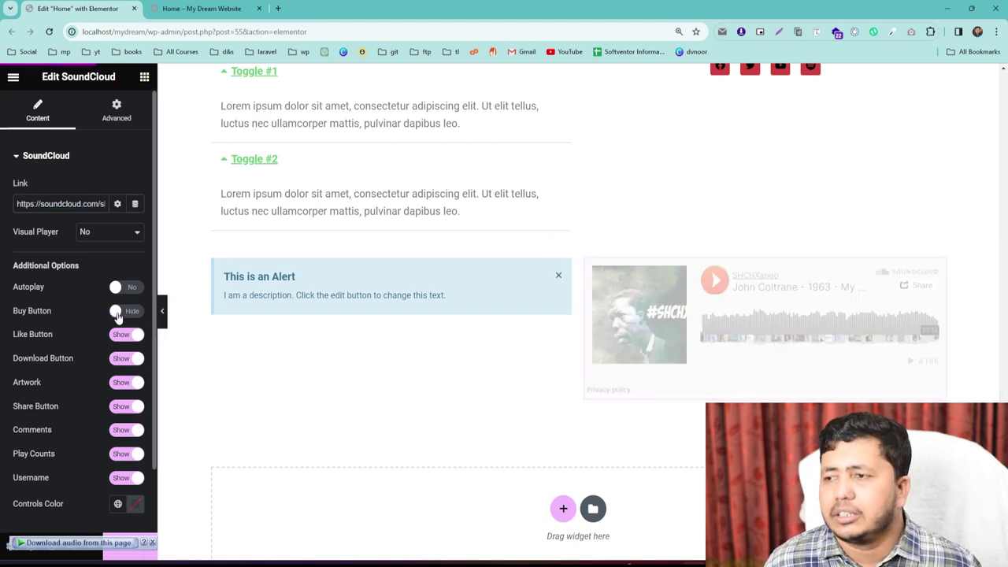
pyautogui.click(120, 312)
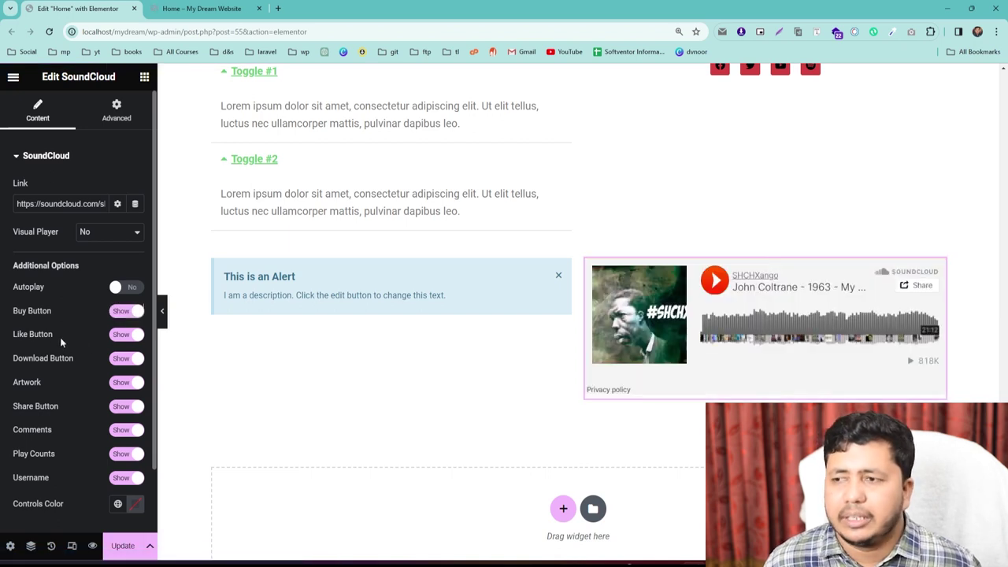
pyautogui.click(126, 335)
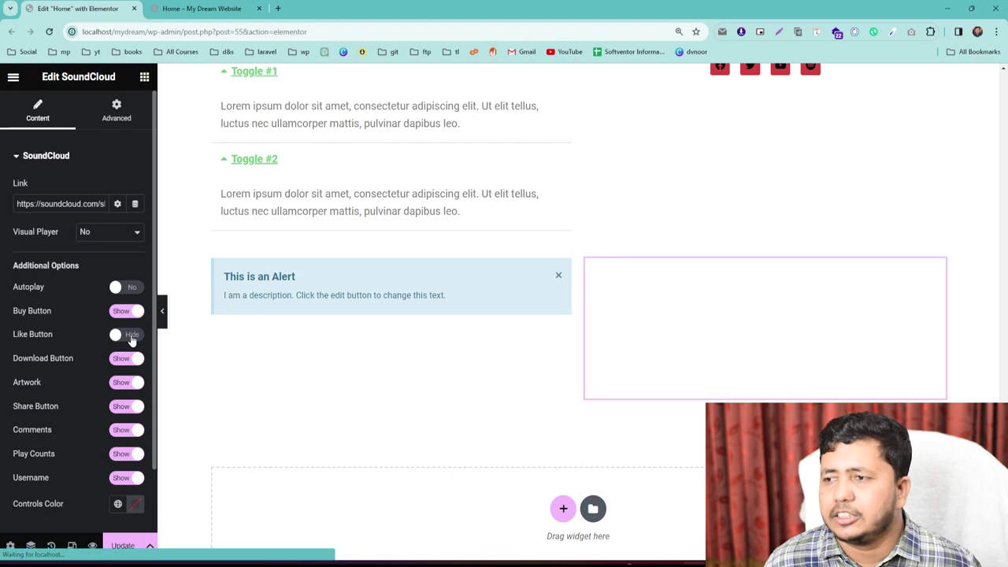
pyautogui.click(126, 335)
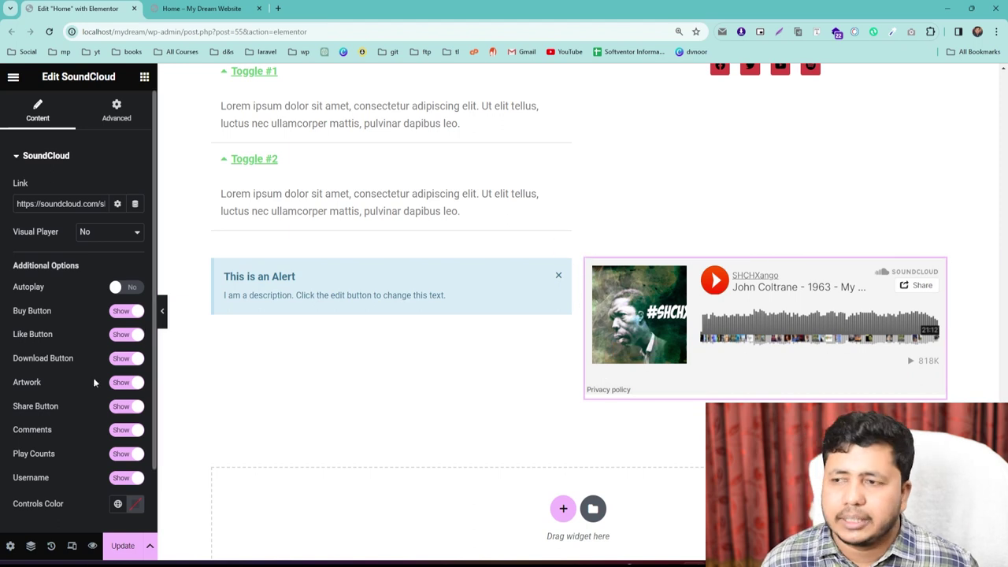
# Step: Set the Username option of the SoundCloud player to Hide
pyautogui.scroll(-1, 110, 401)
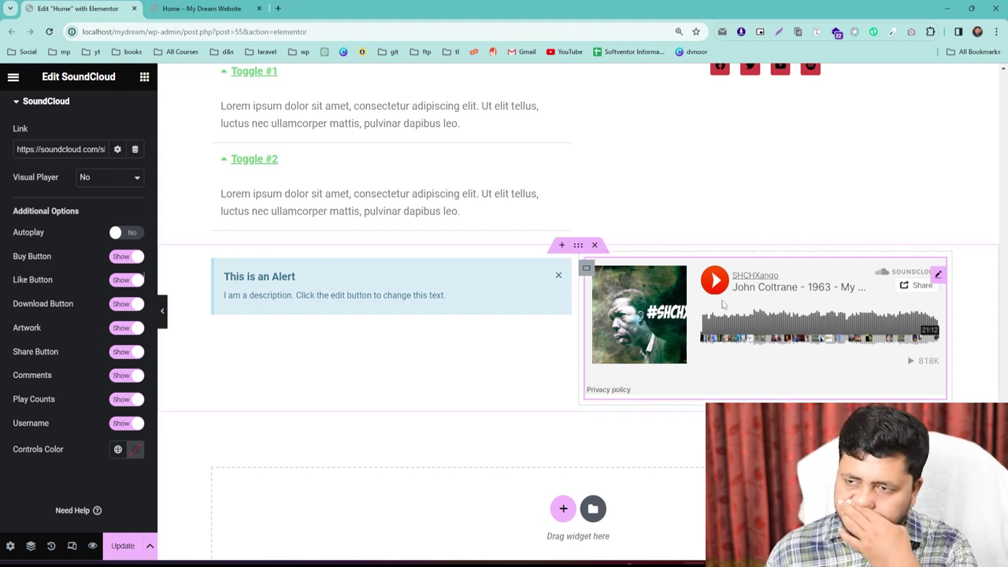
pyautogui.click(126, 423)
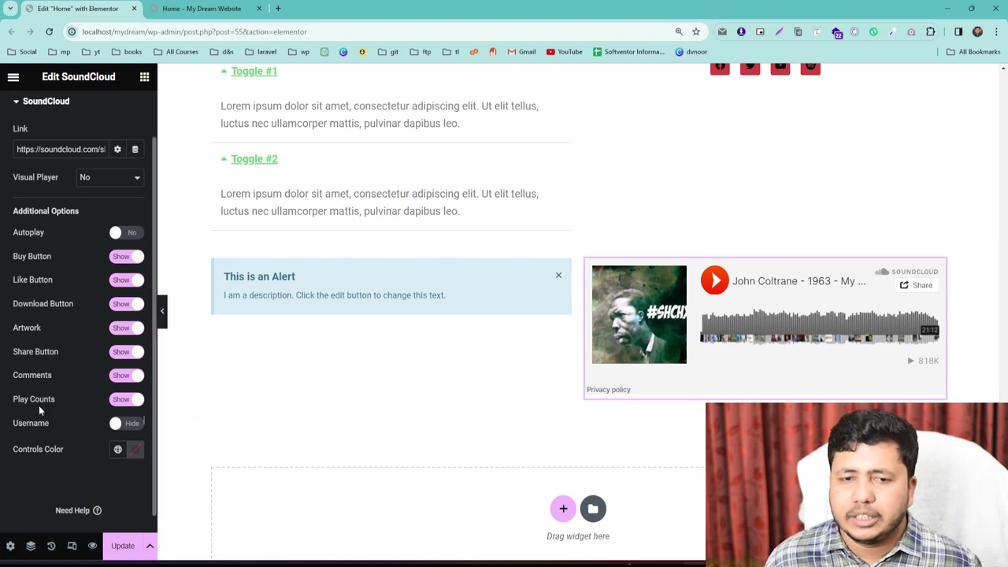
pyautogui.scroll(-1, 49, 360)
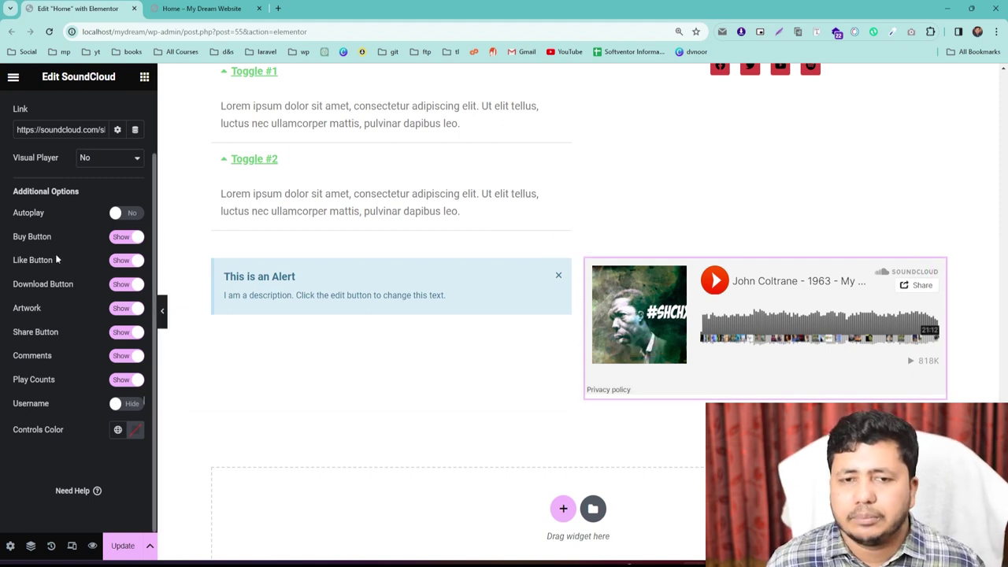
pyautogui.scroll(2, 80, 395)
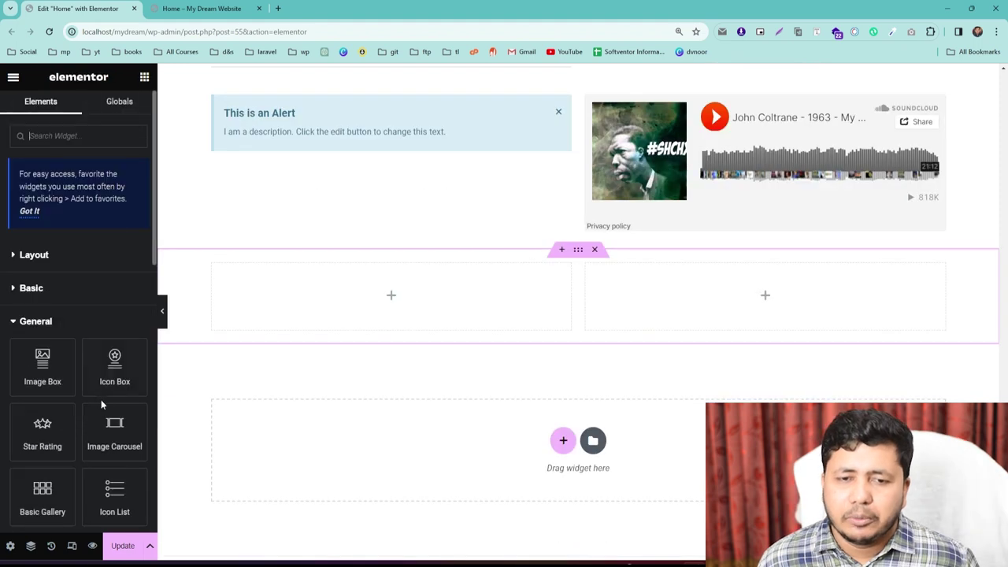
# Step: Add a Shortcode widget to the first column of the empty two-column container below the Alert
pyautogui.scroll(-5, 74, 356)
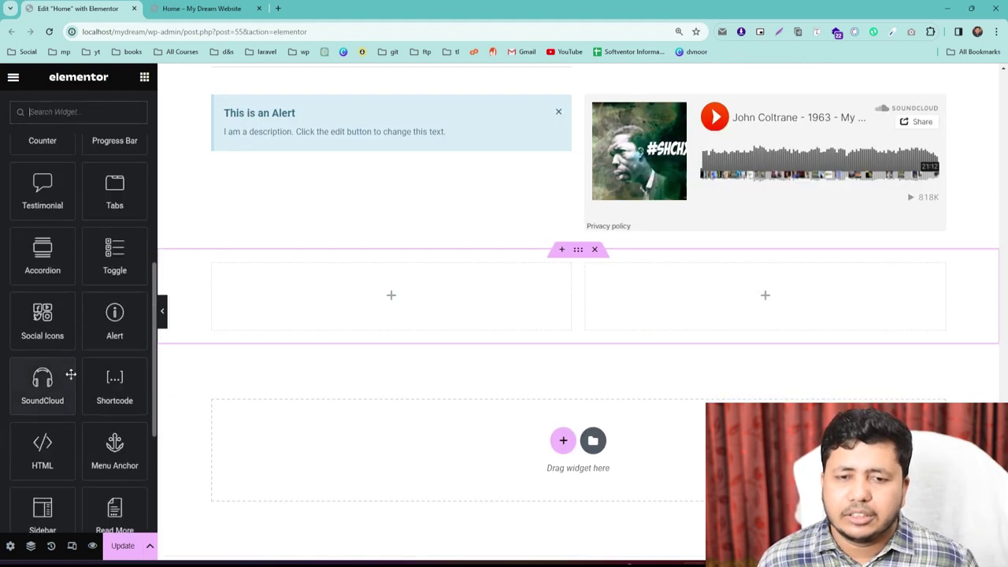
pyautogui.scroll(-2, 70, 374)
pyautogui.moveTo(114, 272); pyautogui.dragTo(394, 293)
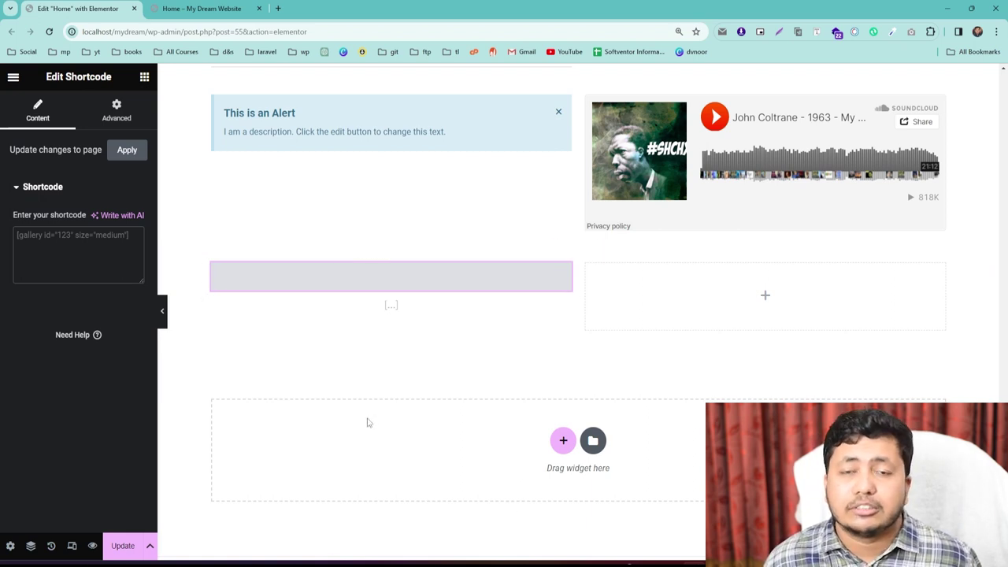
# Step: Add an HTML widget to the empty column beside the Shortcode widget
pyautogui.click(144, 77)
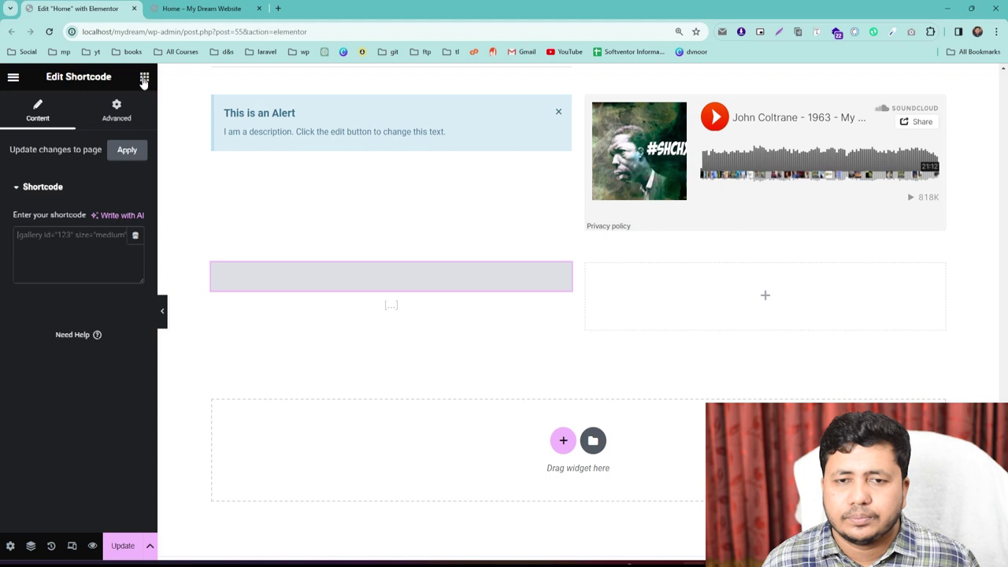
pyautogui.scroll(-5, 46, 390)
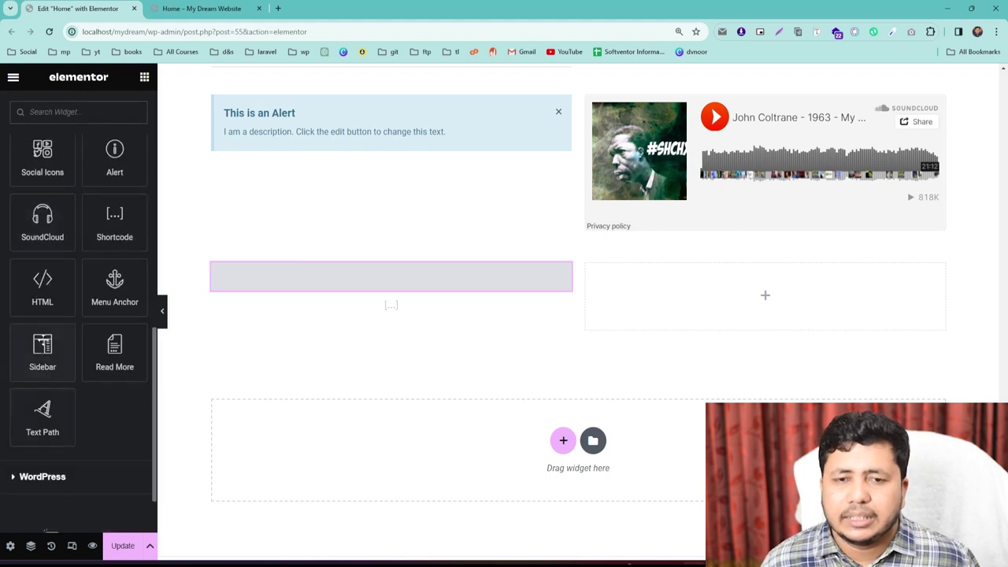
pyautogui.moveTo(44, 282); pyautogui.dragTo(780, 287)
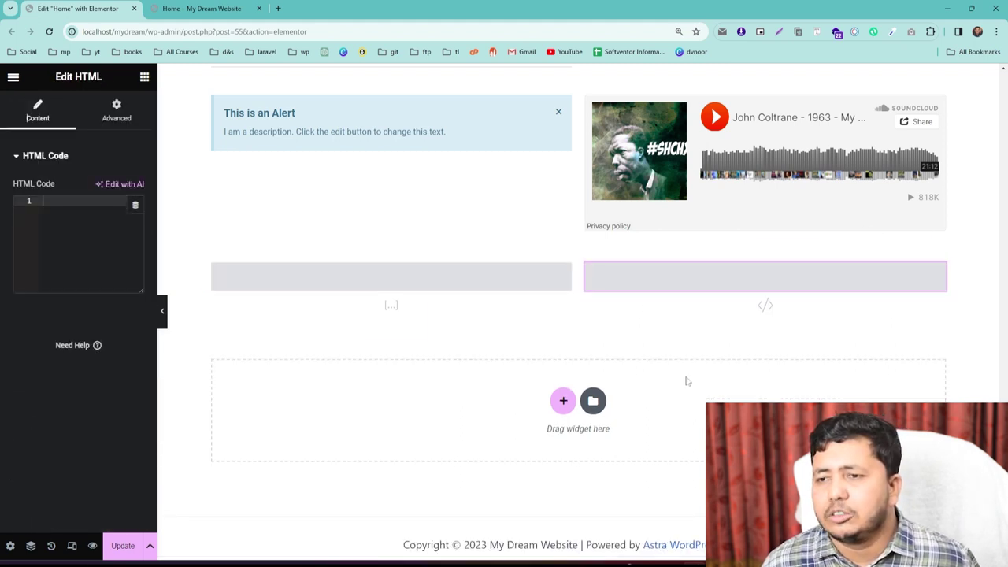
# Step: Enter a single <h2></h2> tag pair as the HTML widget's code
pyautogui.click(70, 226)
pyautogui.write('<h2><h')
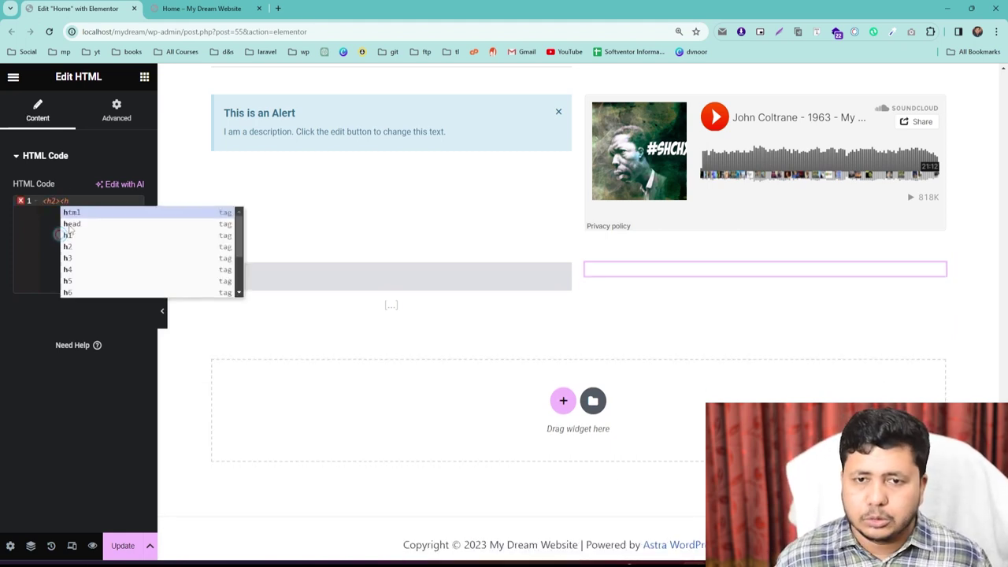
pyautogui.press('Down')
pyautogui.press('Down')
pyautogui.press('Down')
pyautogui.press('Return')
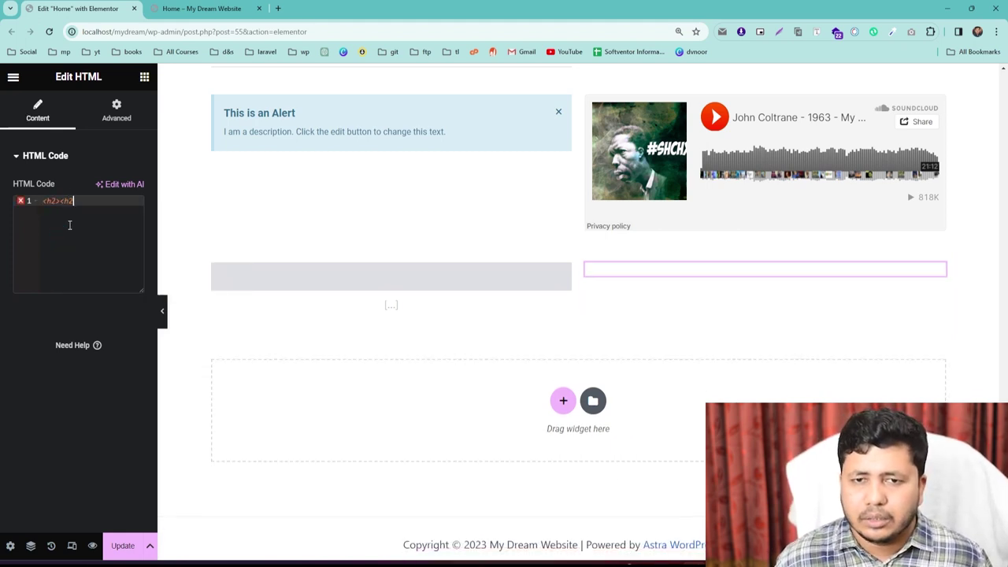
pyautogui.write('>')
pyautogui.click(69, 226)
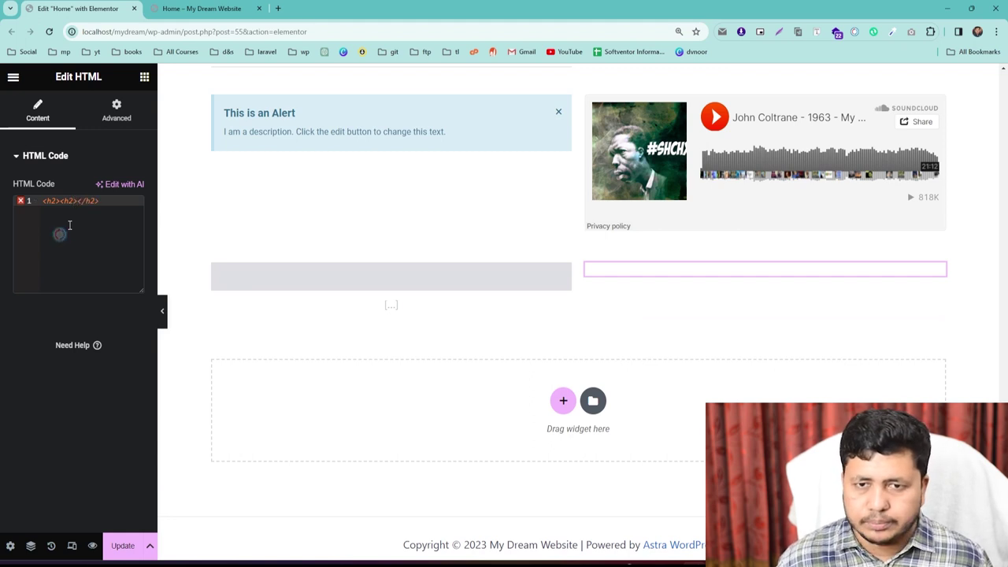
pyautogui.click(70, 226)
pyautogui.press('BackSpace')
pyautogui.press('BackSpace')
pyautogui.press('BackSpace')
pyautogui.press('BackSpace')
pyautogui.click(70, 225)
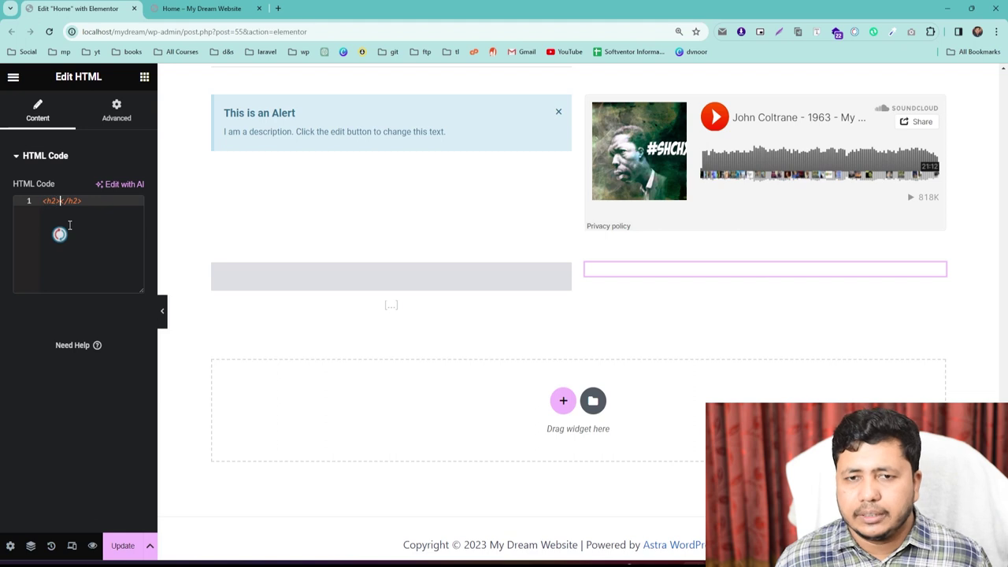
# Step: Write "The is heading 2" between the h2 tags of the HTML widget and select the code
pyautogui.write('The is ')
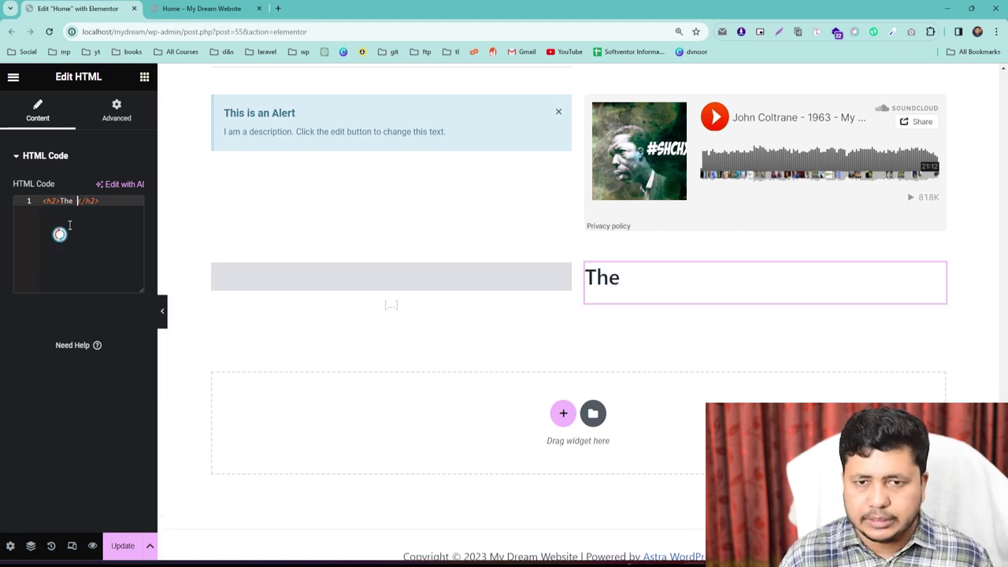
pyautogui.write('heading')
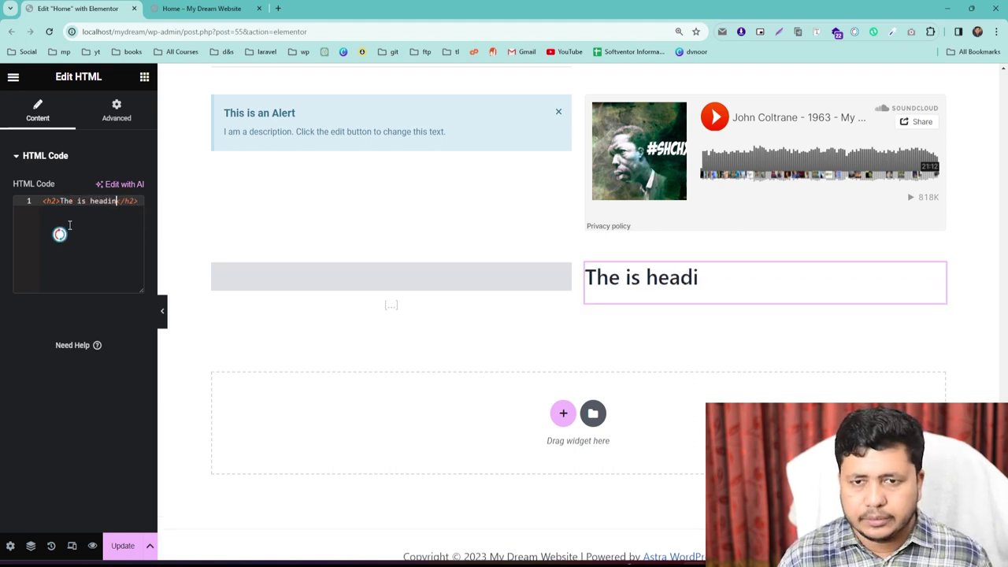
pyautogui.write(' 2')
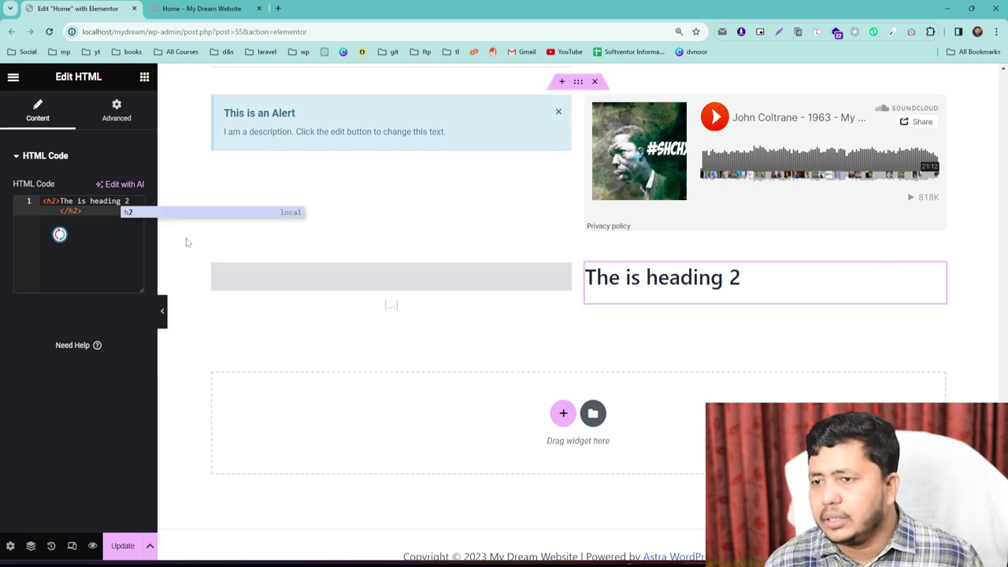
pyautogui.click(44, 201)
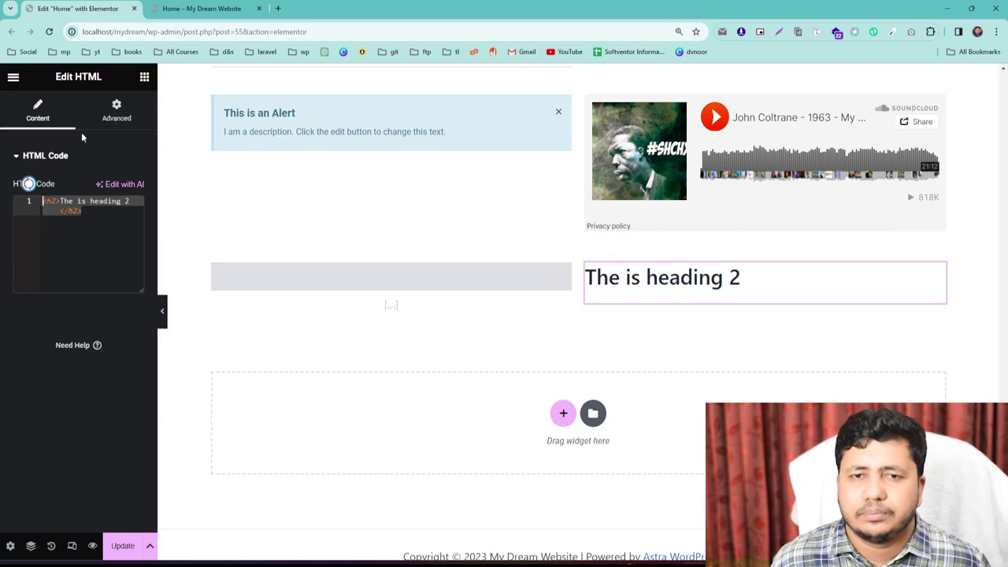
# Step: Add a Menu Anchor widget directly above the HTML heading in the second column
pyautogui.click(144, 76)
pyautogui.scroll(2, 74, 406)
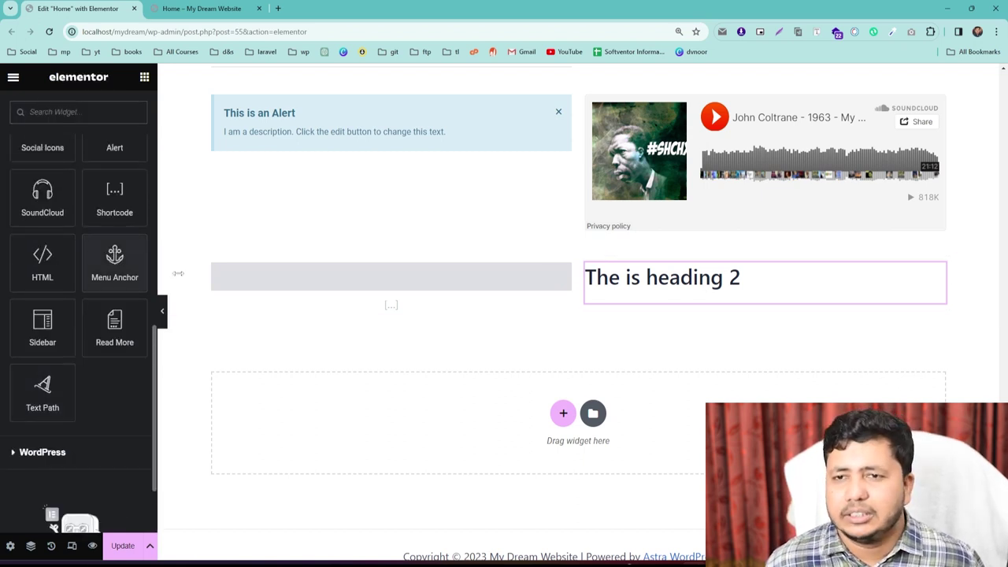
pyautogui.moveTo(178, 274); pyautogui.dragTo(181, 276)
pyautogui.scroll(1, 181, 276)
pyautogui.moveTo(114, 254); pyautogui.dragTo(733, 353)
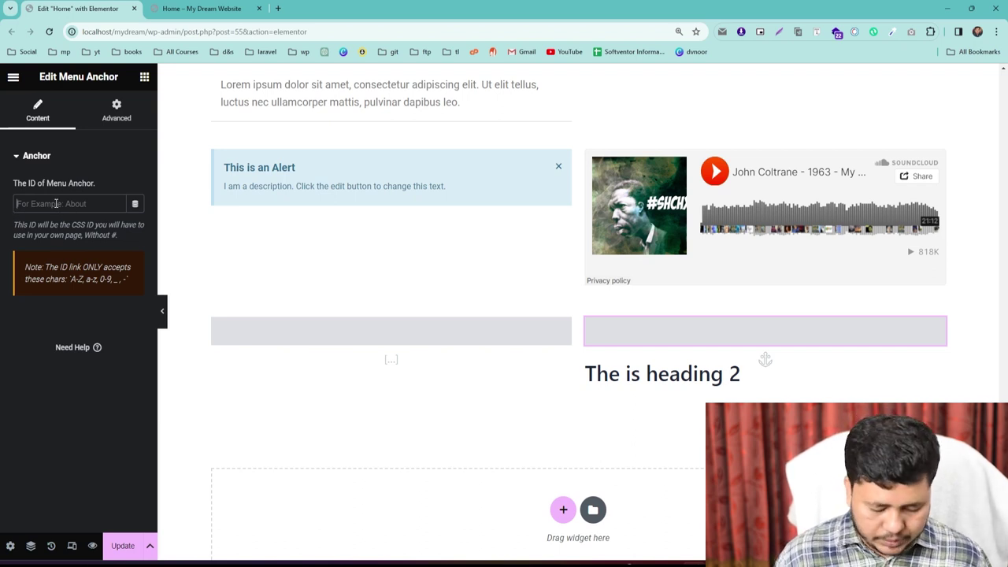
# Step: Set the Menu Anchor's ID to "head" and select the entered ID
pyautogui.write('abo')
pyautogui.press('BackSpace')
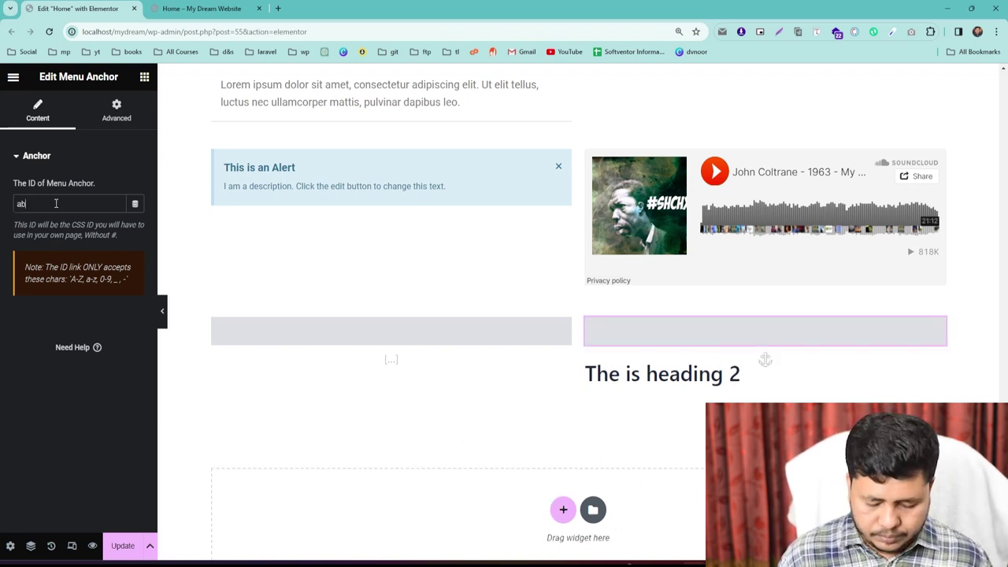
pyautogui.press('BackSpace')
pyautogui.press('BackSpace')
pyautogui.write('h')
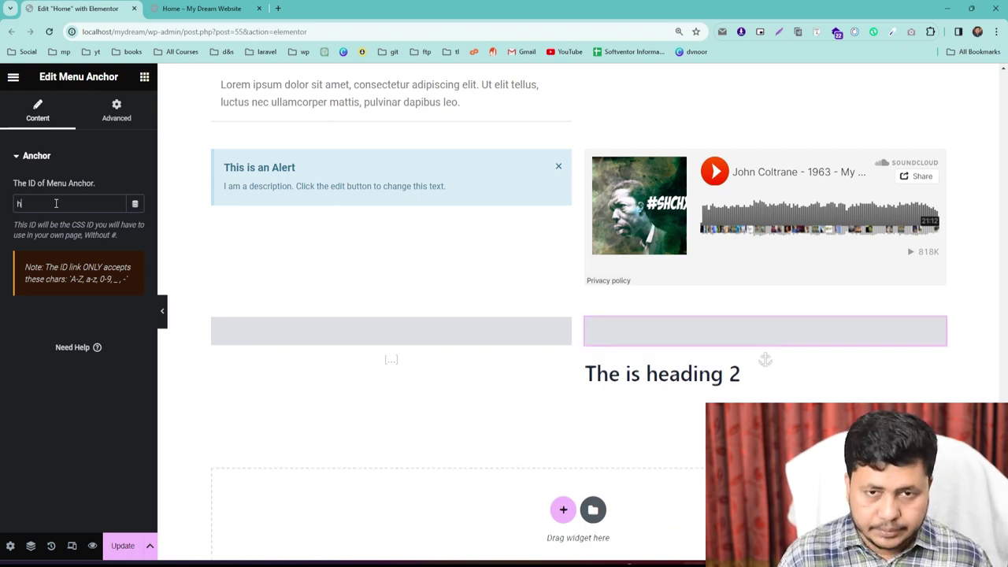
pyautogui.write('ead')
pyautogui.moveTo(56, 203); pyautogui.dragTo(2, 208)
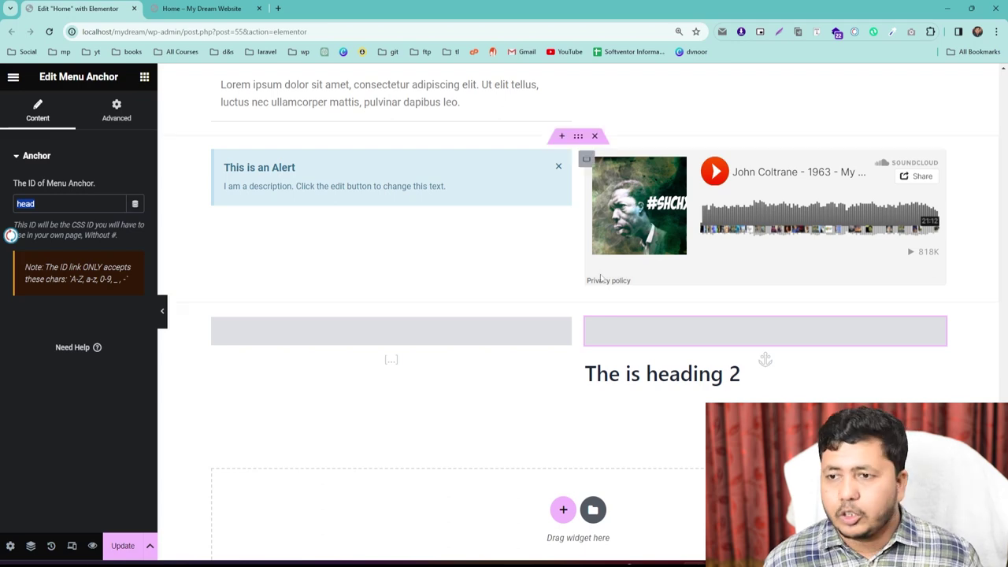
# Step: Link the green "Click here" button to #head and save the page
pyautogui.scroll(10, 512, 254)
pyautogui.scroll(15, 448, 278)
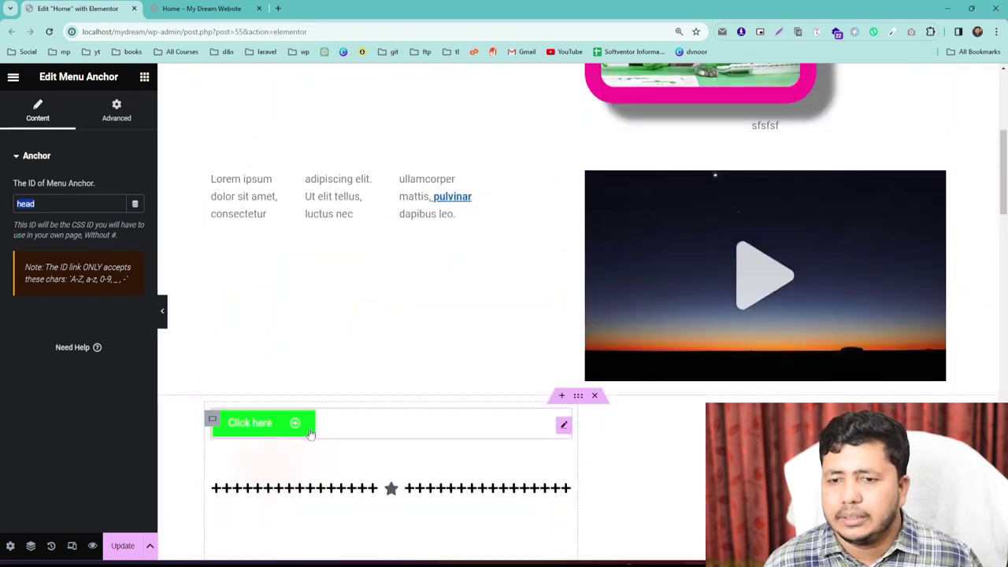
pyautogui.click(440, 434)
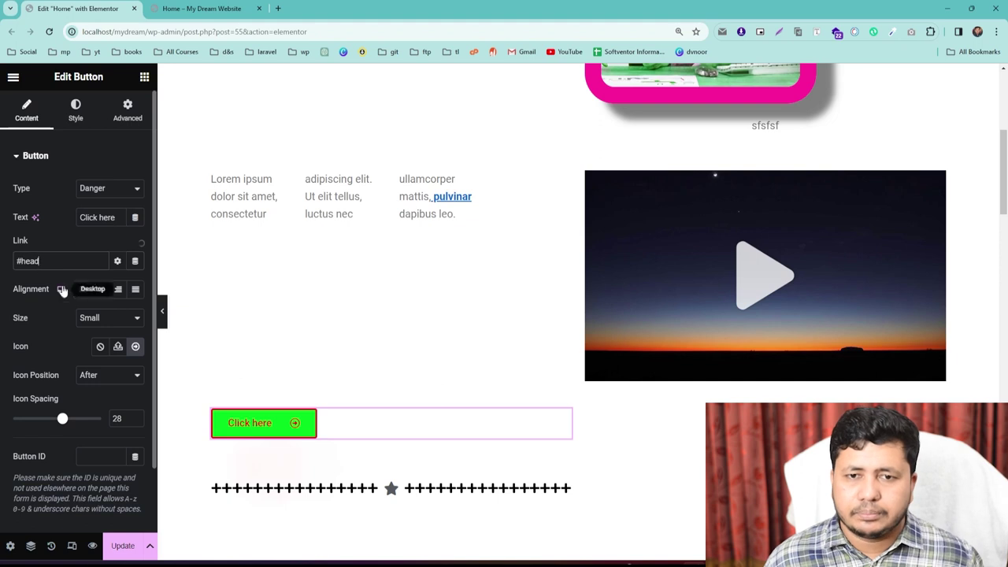
pyautogui.click(122, 550)
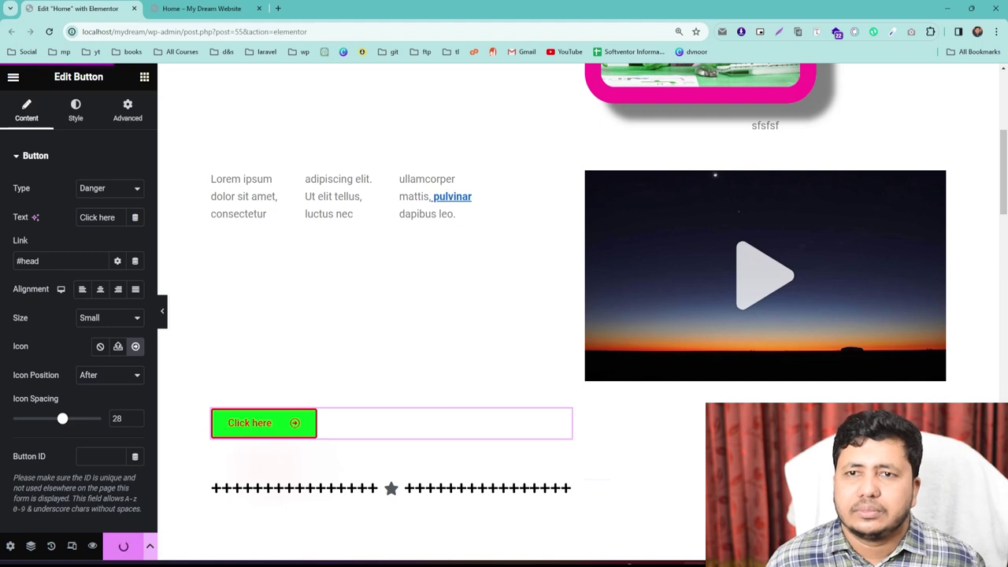
# Step: Switch to the Home page preview and check the "Click here" button's jump to the HTML heading
pyautogui.scroll(-5, 249, 430)
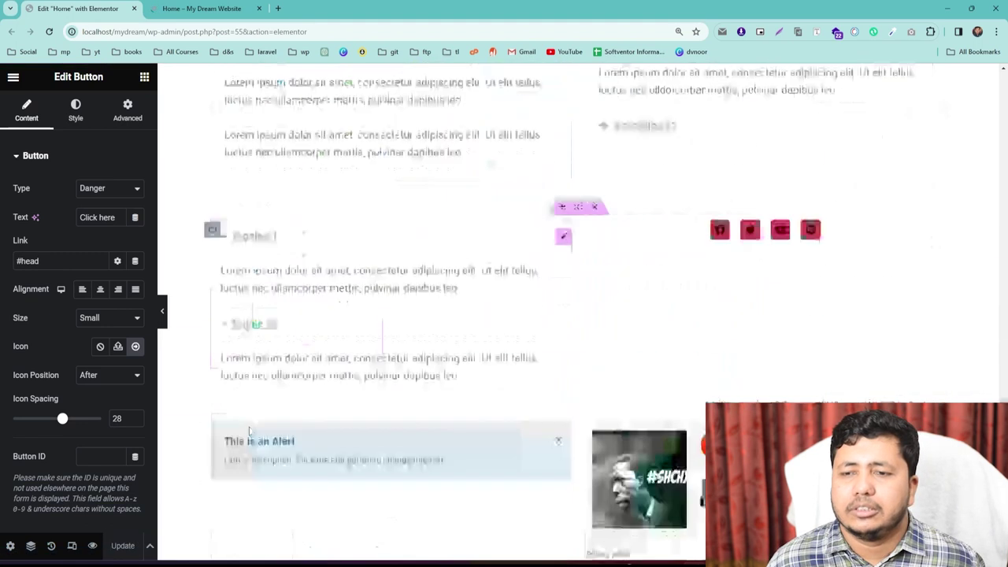
pyautogui.scroll(-4, 249, 430)
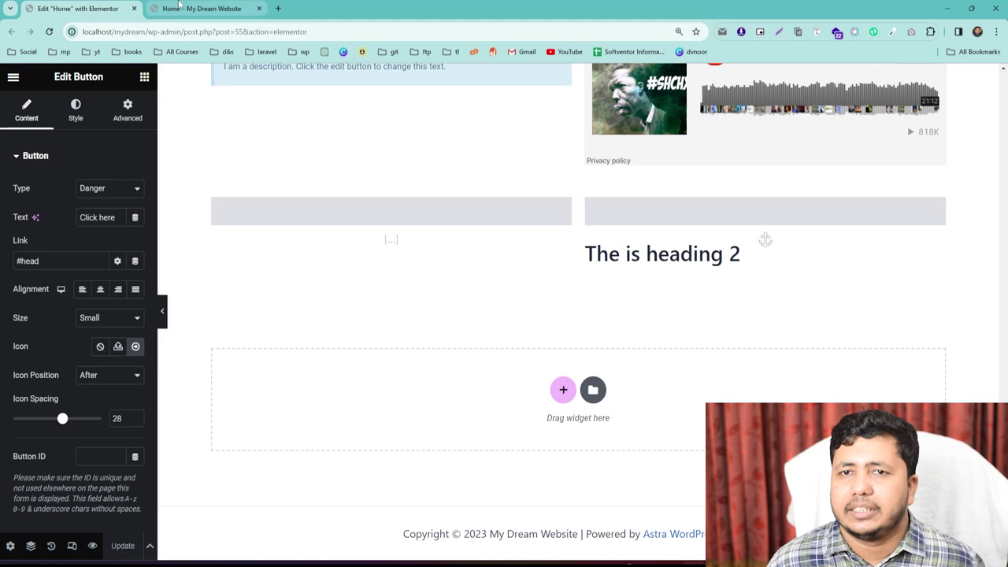
pyautogui.click(180, 7)
pyautogui.scroll(-5, 283, 406)
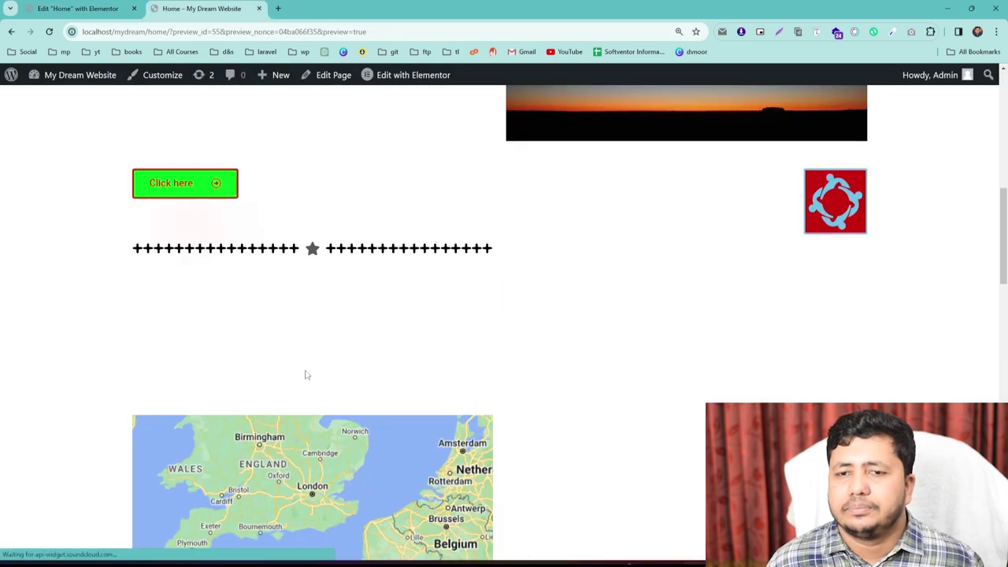
pyautogui.scroll(-10, 308, 375)
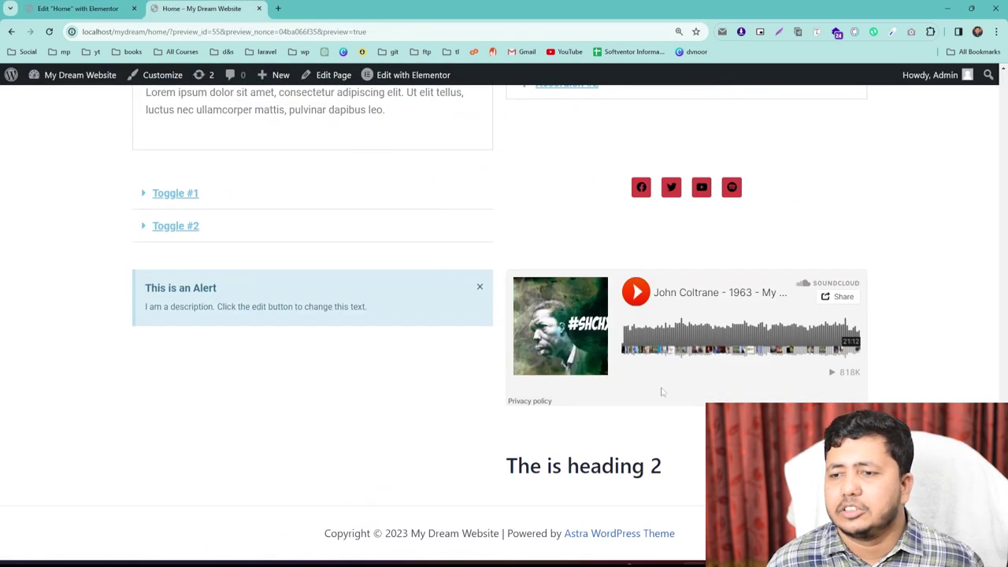
# Step: Return to the Elementor editor and open the Menu Anchor above the HTML heading to review its ID
pyautogui.click(78, 8)
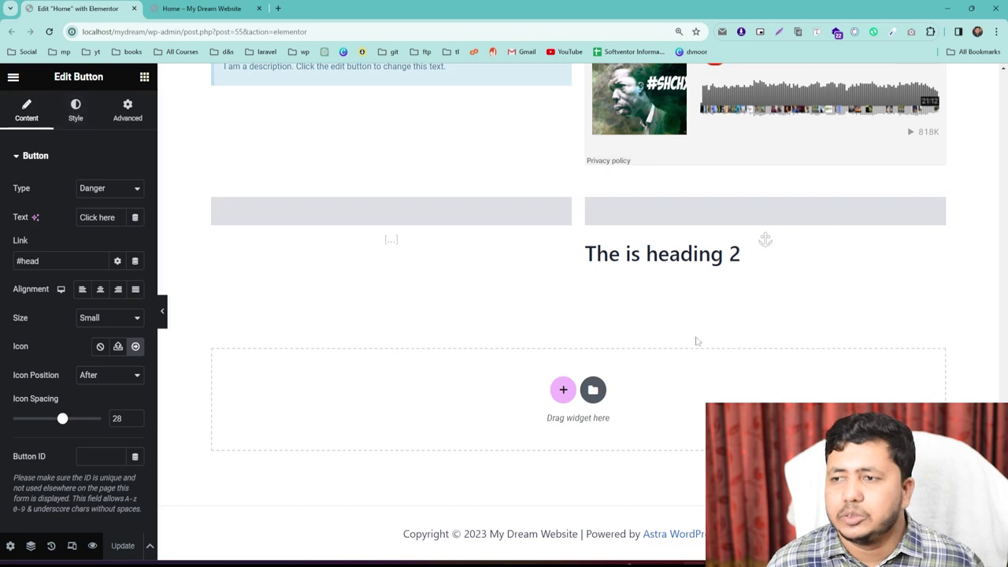
pyautogui.click(817, 220)
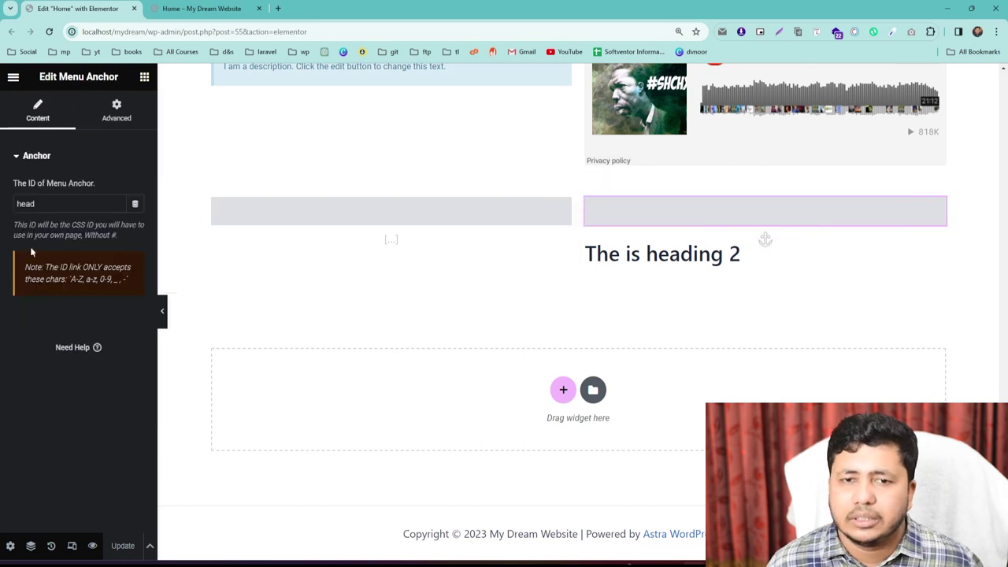
pyautogui.moveTo(42, 204); pyautogui.dragTo(10, 206)
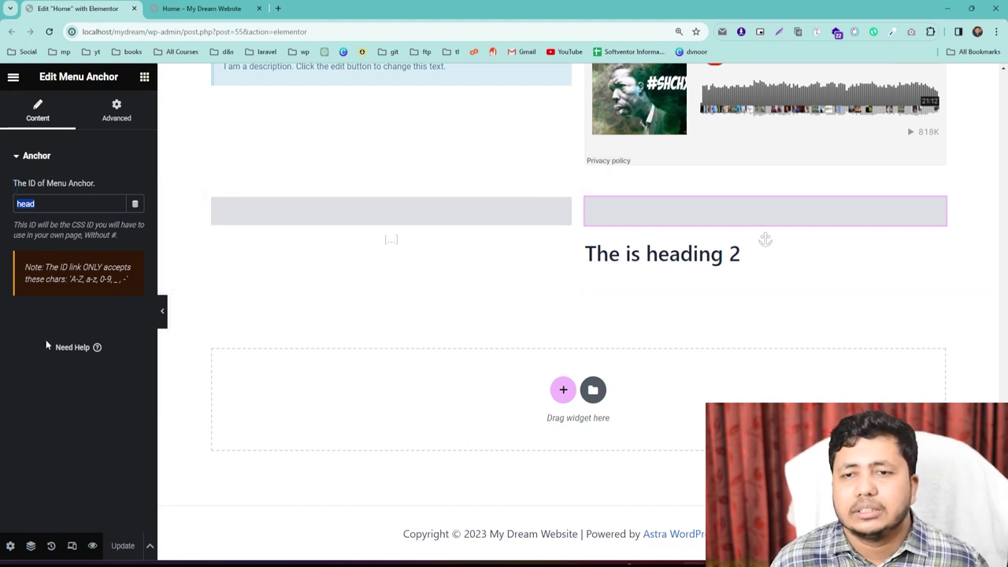
# Step: Link the "Learn With Amader it" heading to #head and test the link in the editor
pyautogui.scroll(3, 425, 294)
pyautogui.scroll(15, 426, 294)
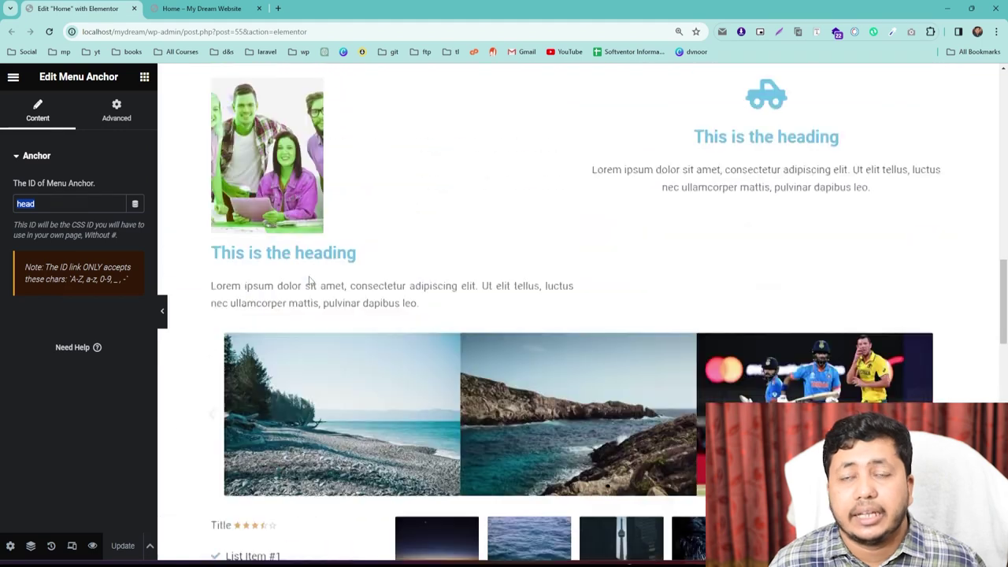
pyautogui.scroll(10, 309, 281)
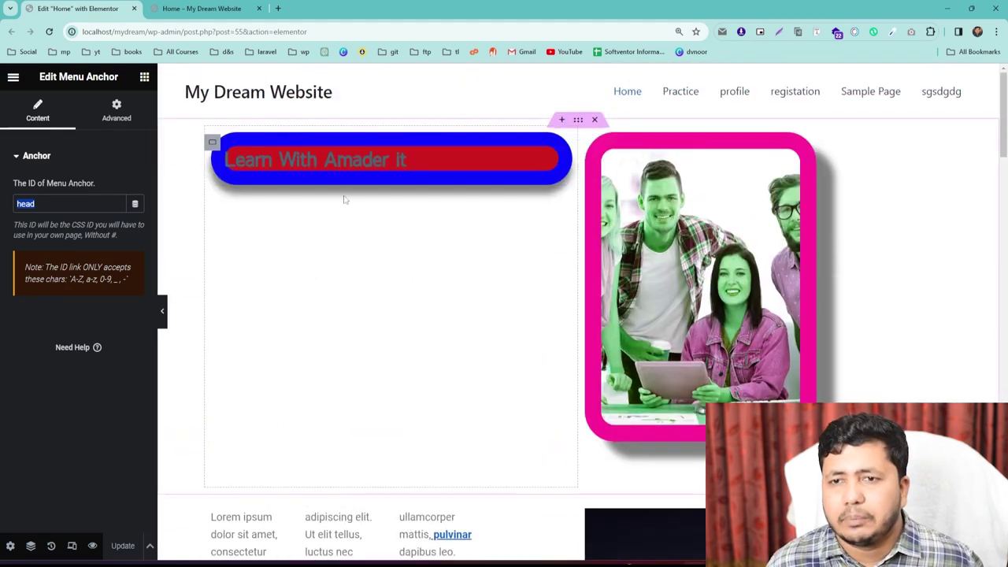
pyautogui.click(564, 150)
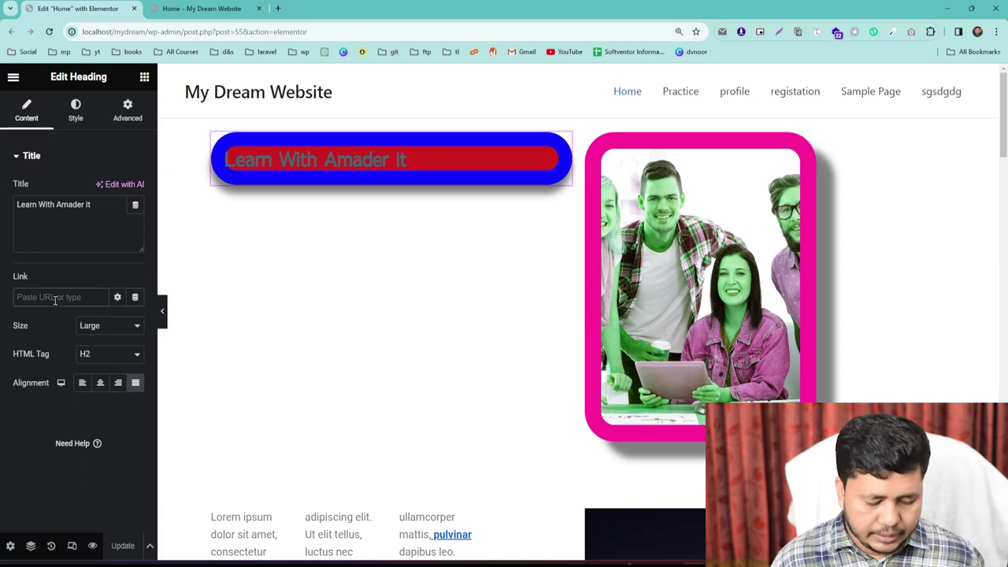
pyautogui.write('#head')
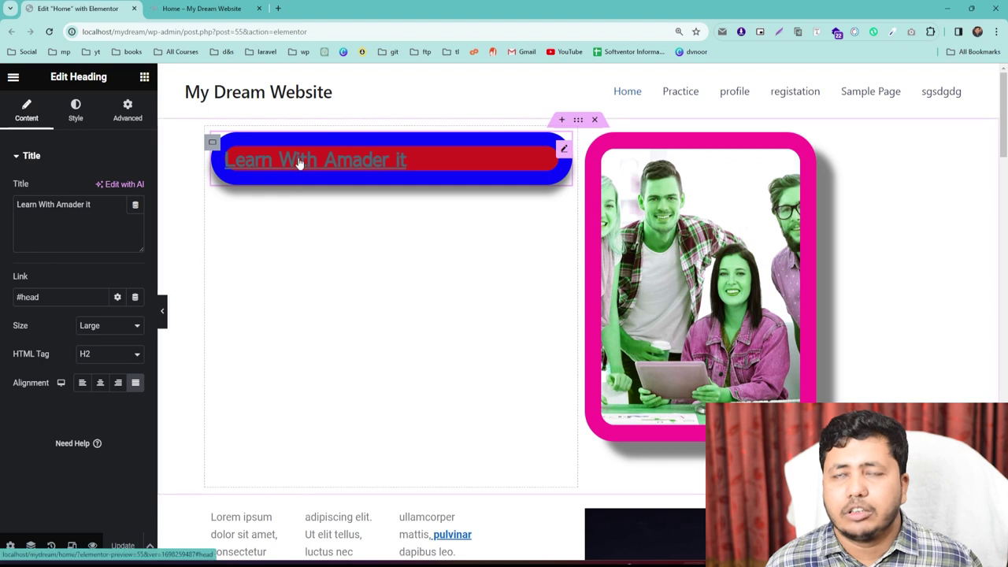
pyautogui.click(299, 162)
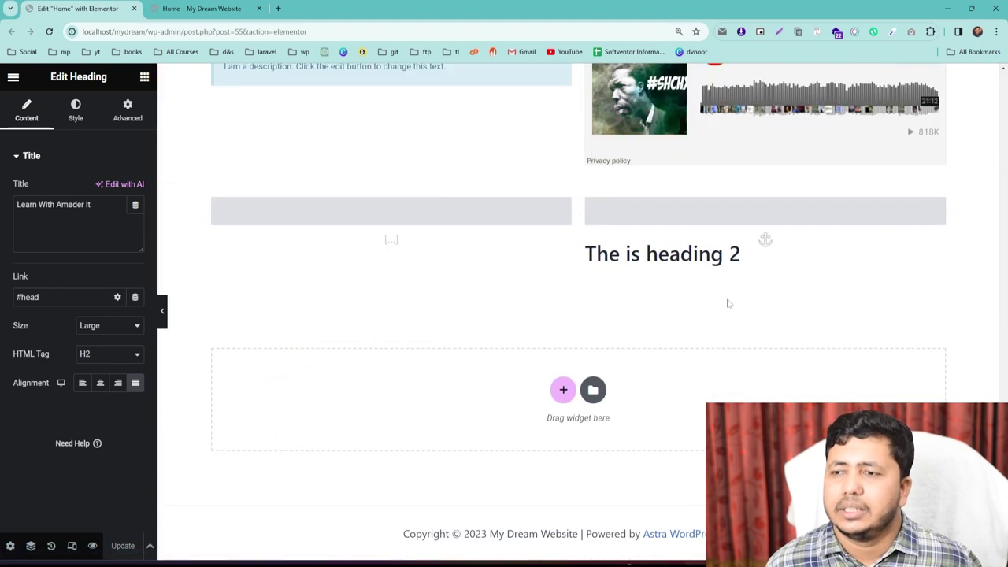
# Step: Add a new container below the HTML heading with a narrow first column and a wide second column
pyautogui.click(144, 78)
pyautogui.scroll(-2, 78, 403)
pyautogui.scroll(-10, 78, 403)
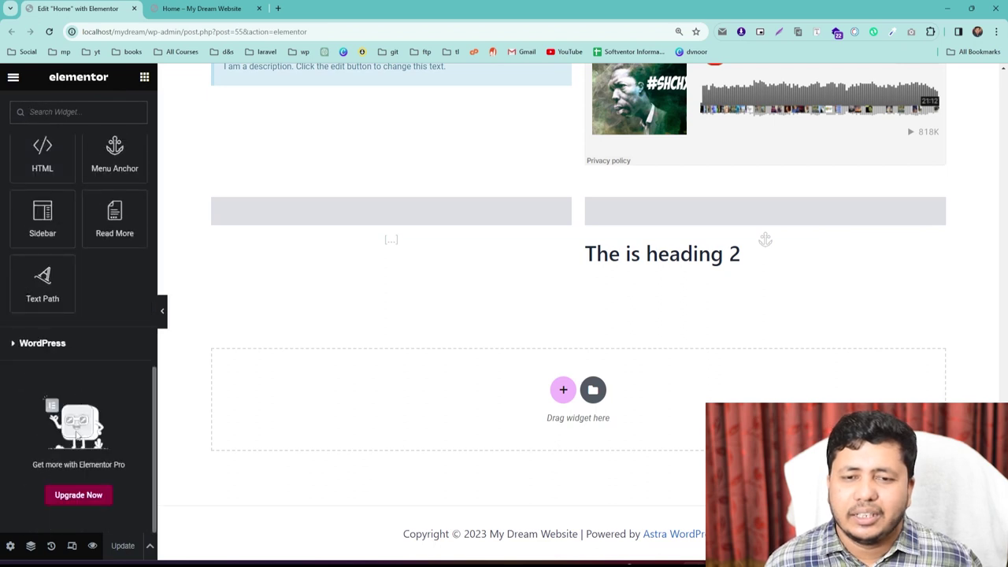
pyautogui.scroll(3, 77, 432)
pyautogui.scroll(-1, 70, 331)
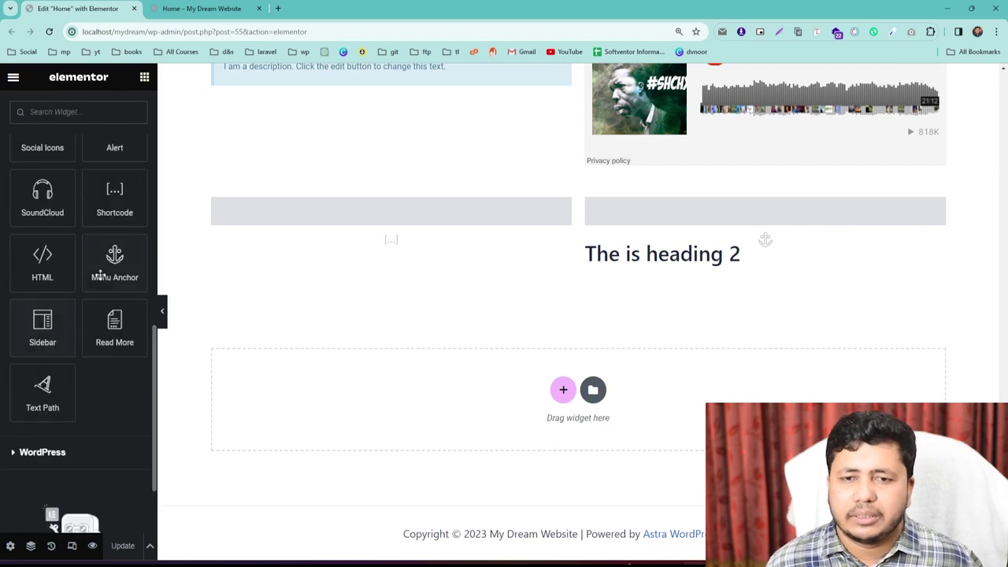
pyautogui.click(563, 390)
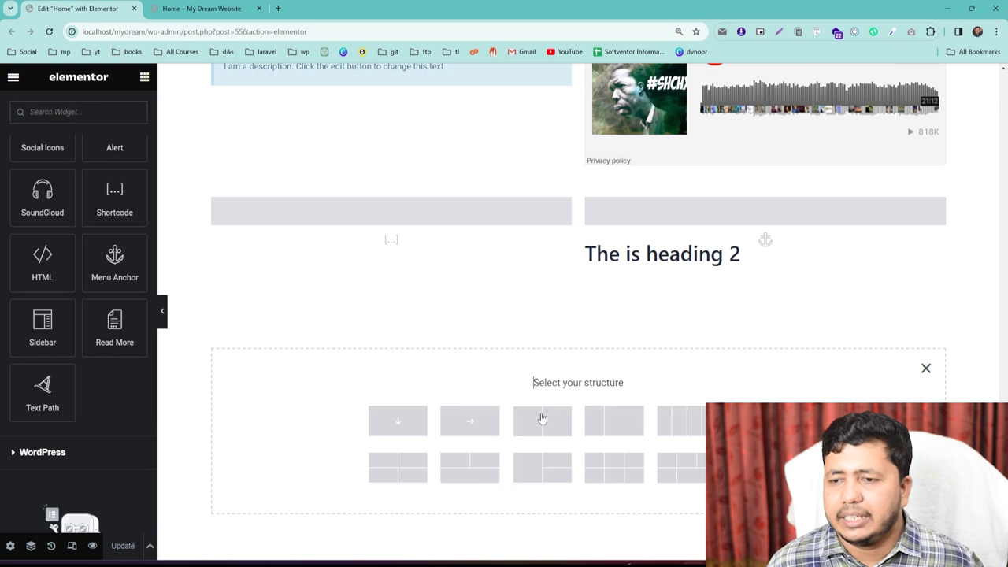
pyautogui.click(612, 428)
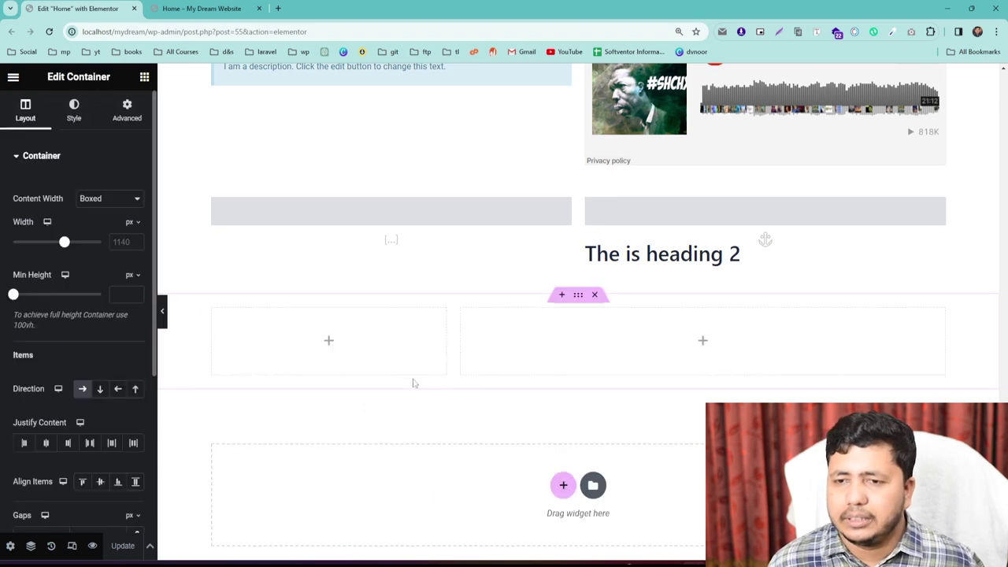
# Step: Add a Sidebar widget to the new container's narrow column and show the available sidebar choices
pyautogui.click(144, 76)
pyautogui.scroll(-5, 74, 383)
pyautogui.scroll(-3, 77, 390)
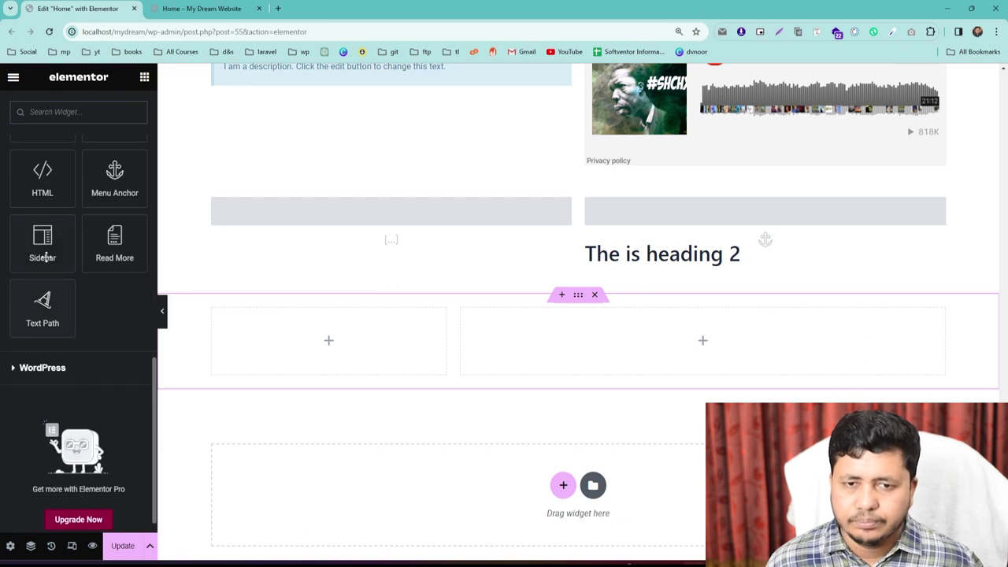
pyautogui.moveTo(43, 245); pyautogui.dragTo(312, 329)
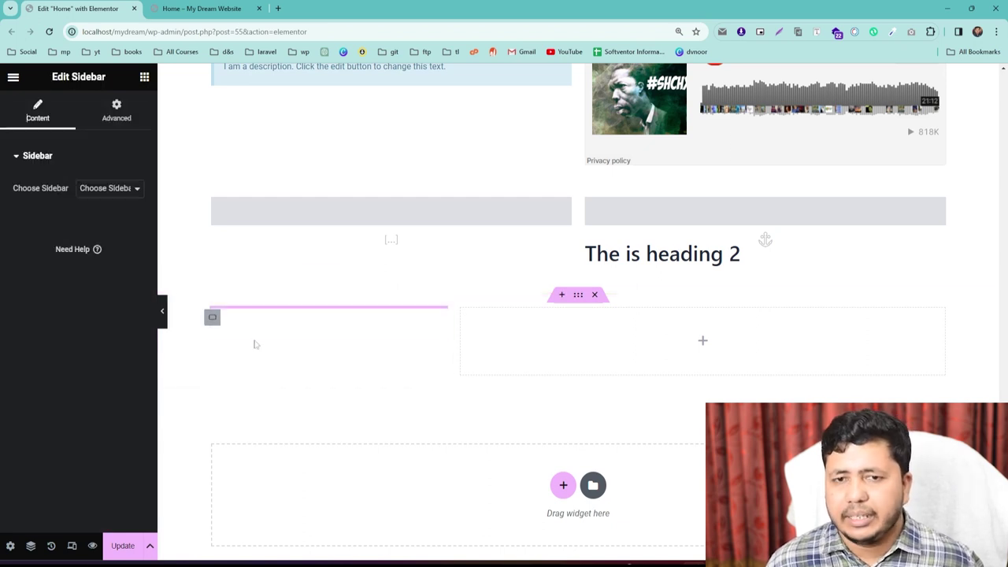
pyautogui.click(101, 189)
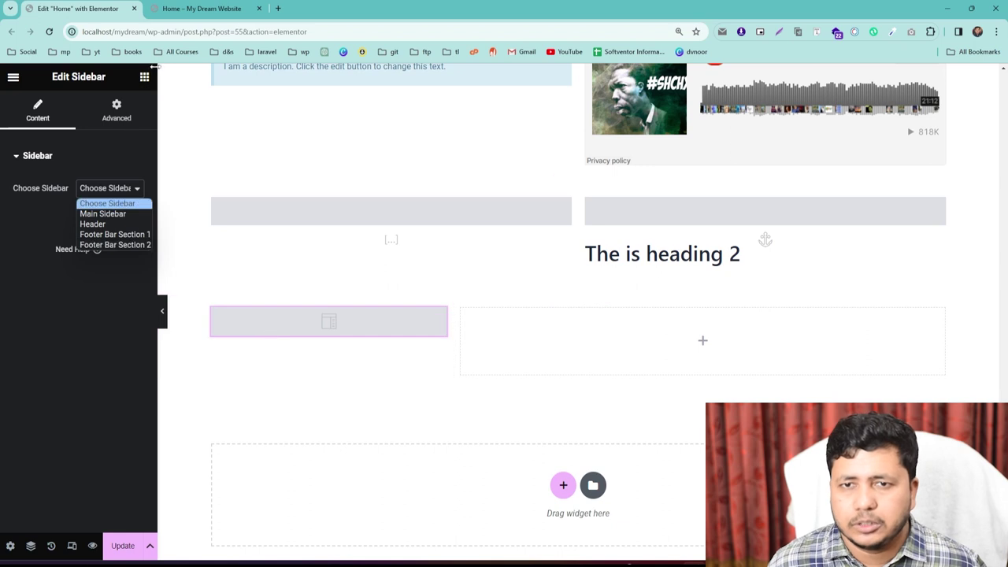
# Step: Add a Read More widget to the wide column and review its text and the note about the_content
pyautogui.click(145, 77)
pyautogui.scroll(-10, 90, 342)
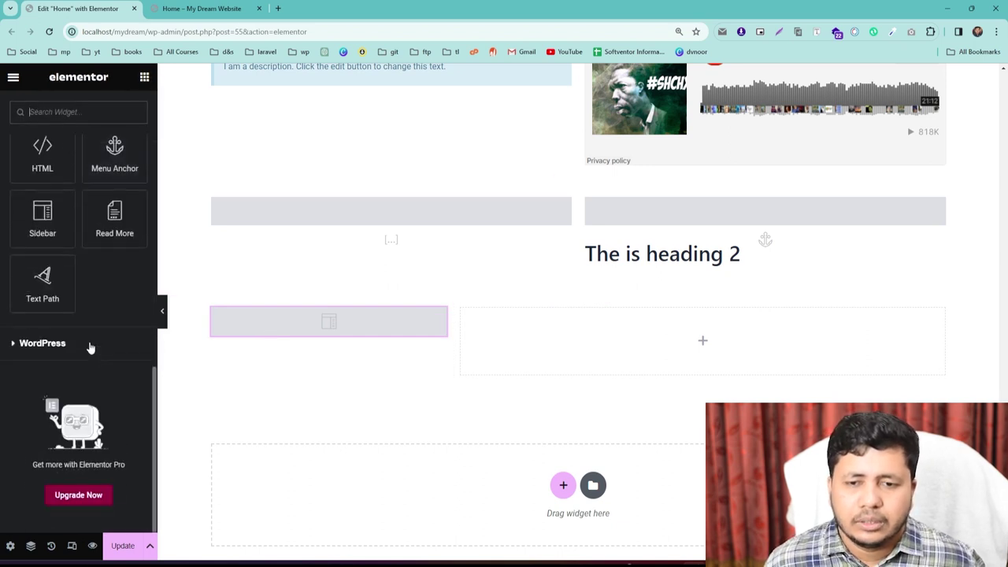
pyautogui.moveTo(117, 217); pyautogui.dragTo(587, 323)
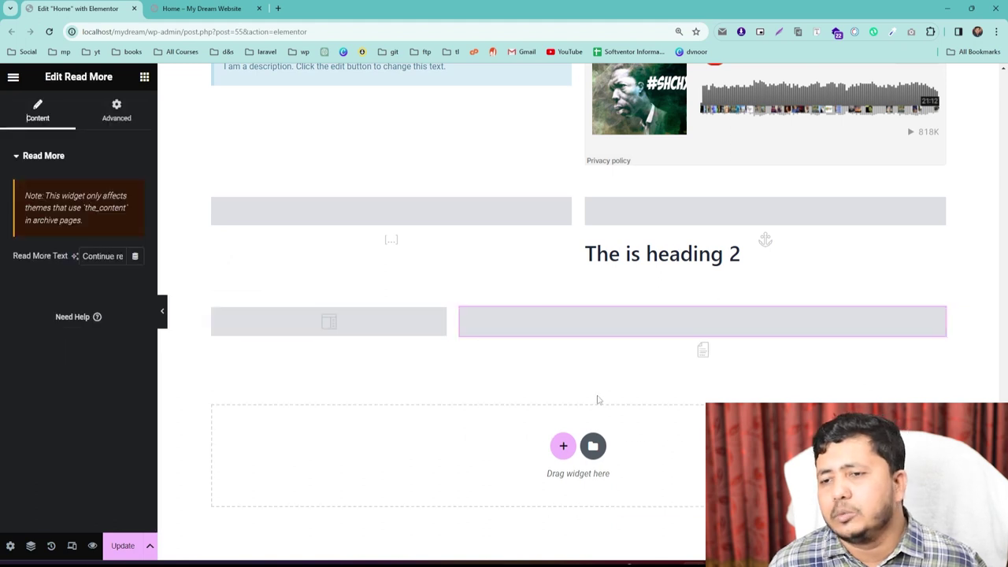
pyautogui.moveTo(89, 256); pyautogui.dragTo(133, 257)
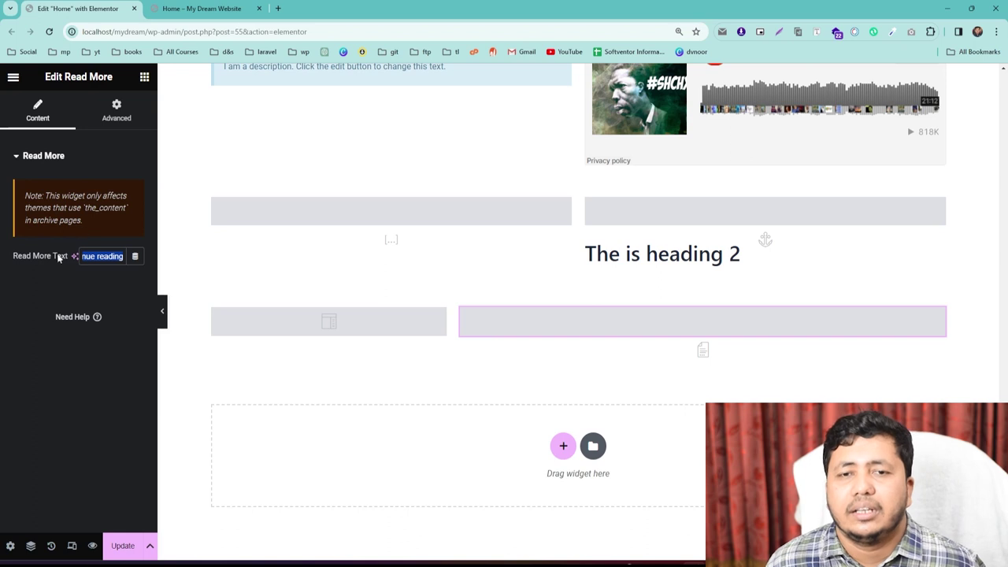
pyautogui.moveTo(85, 208); pyautogui.dragTo(125, 210)
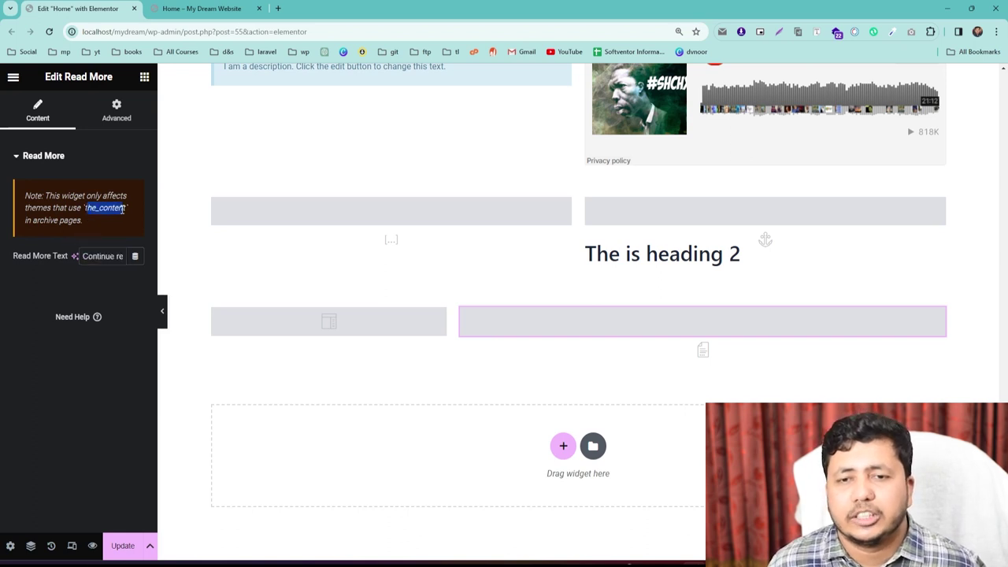
pyautogui.click(86, 229)
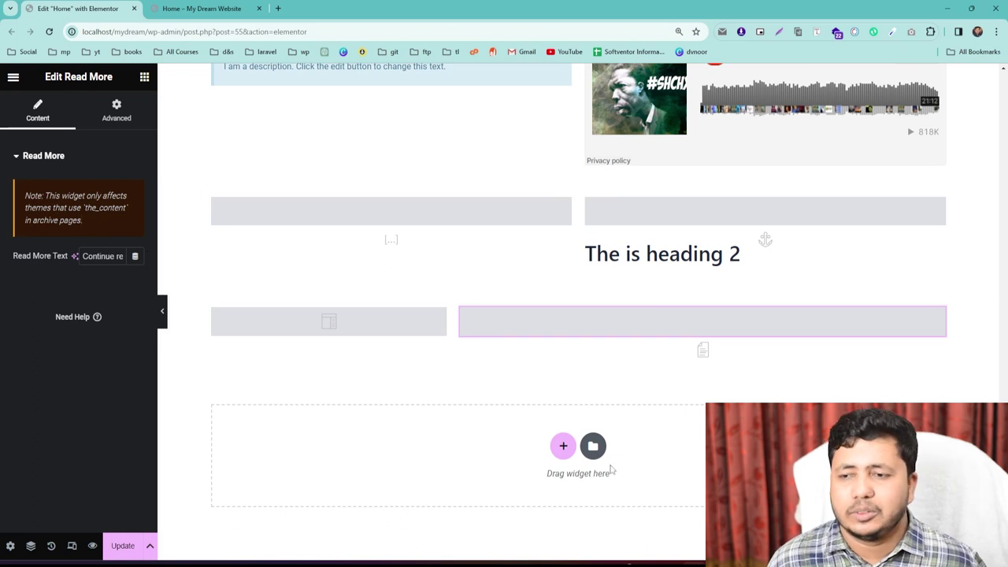
# Step: Add a Text Path widget below the Read More widget, set its path type to Line, and save the page
pyautogui.click(143, 78)
pyautogui.scroll(-10, 47, 402)
pyautogui.scroll(-3, 49, 399)
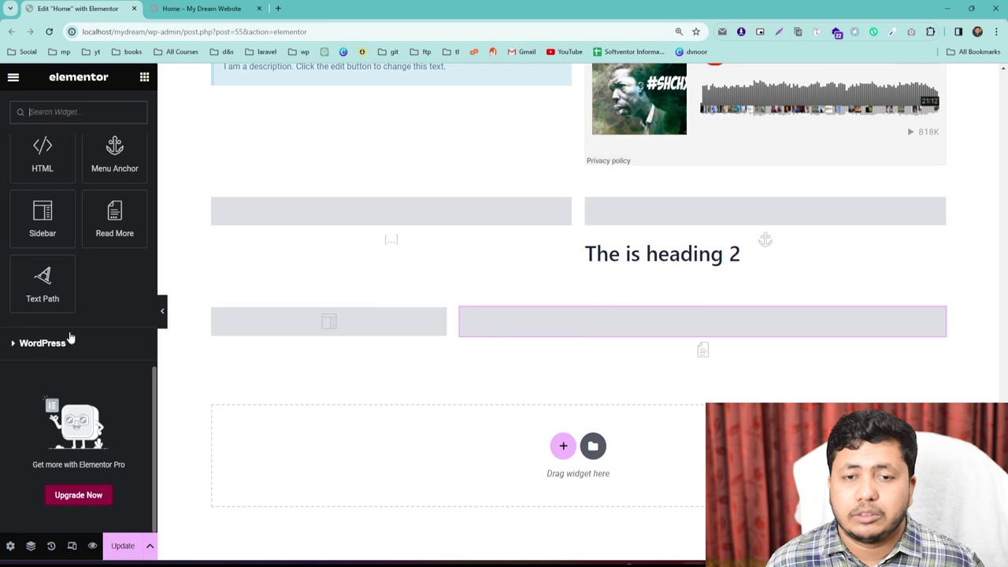
pyautogui.moveTo(44, 277); pyautogui.dragTo(535, 340)
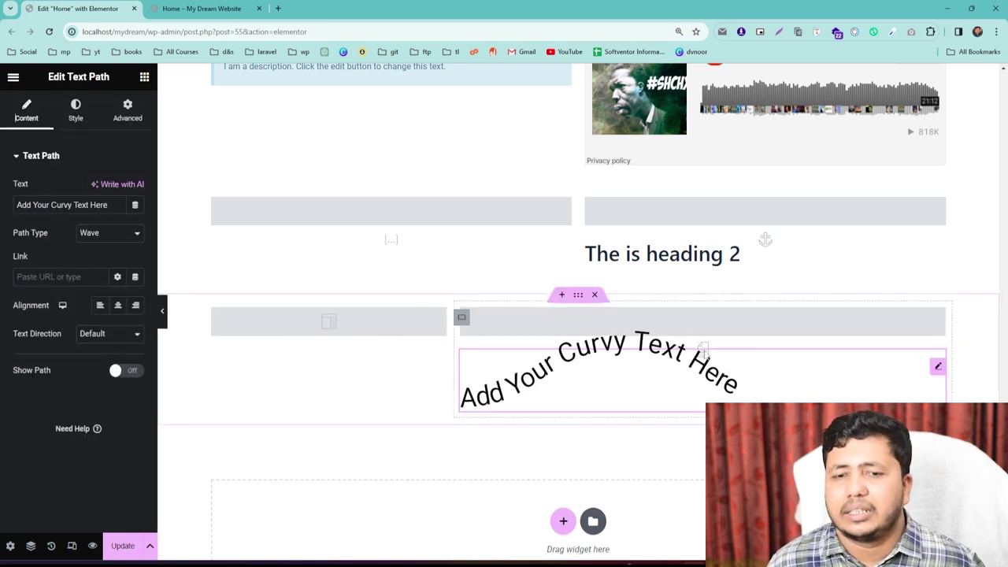
pyautogui.click(91, 233)
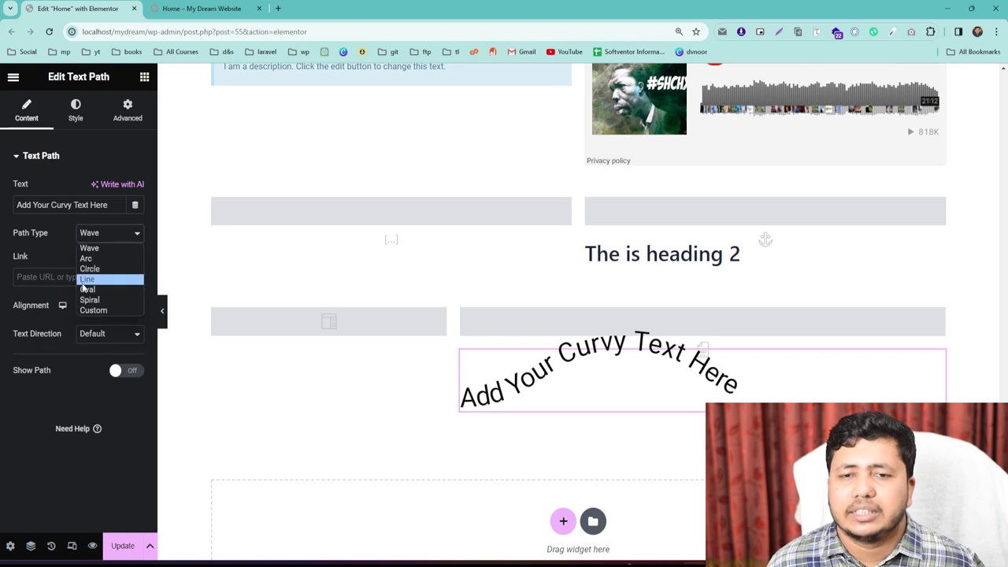
pyautogui.click(86, 277)
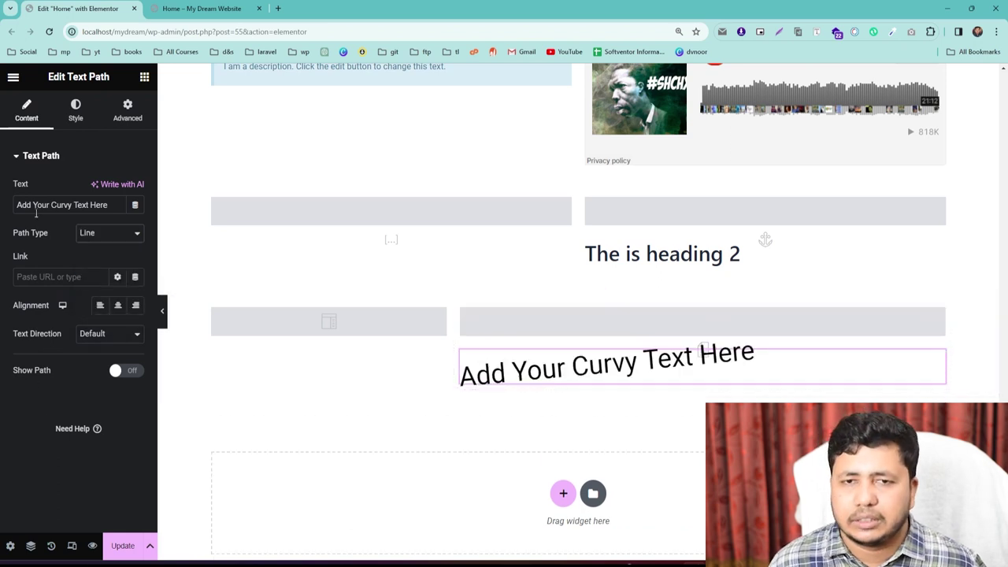
pyautogui.click(122, 546)
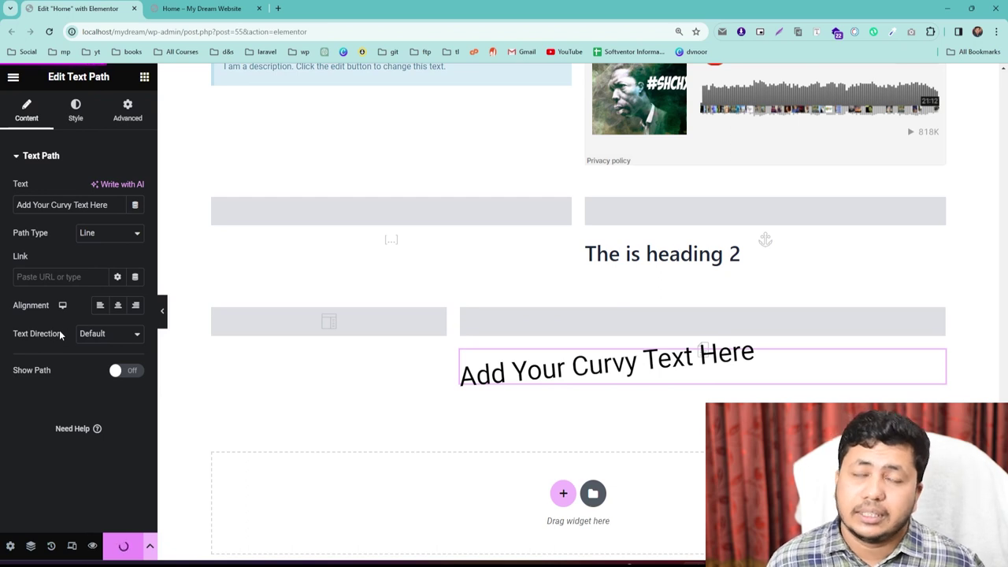
# Step: Return to the widget list, collapse the General category, and expand the WordPress category to examine its available widgets
pyautogui.click(144, 78)
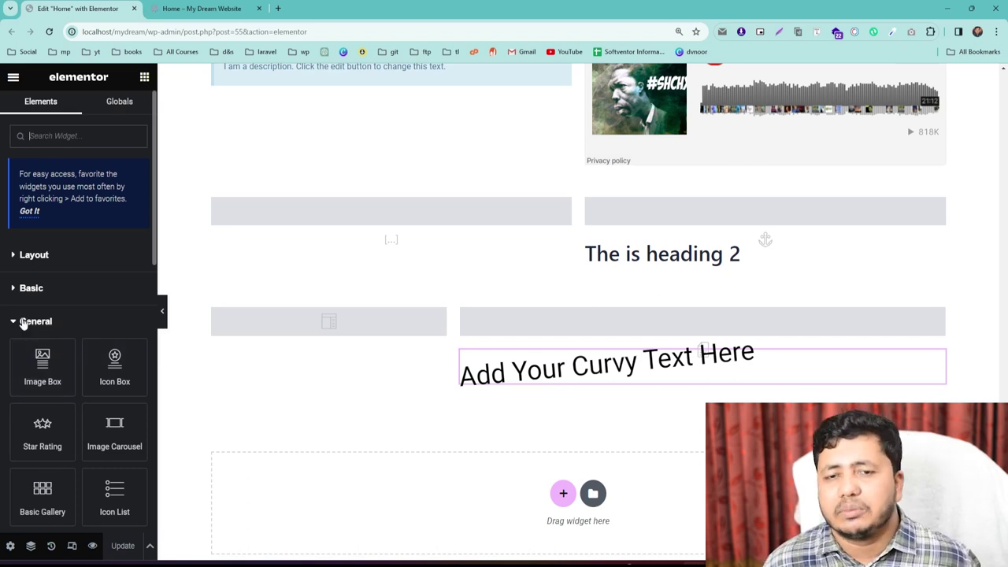
pyautogui.click(24, 323)
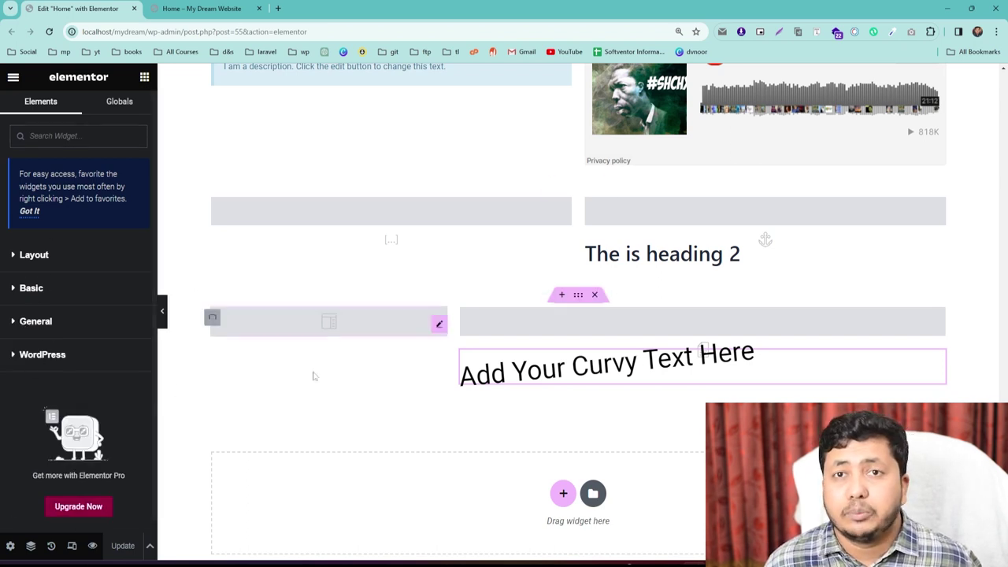
pyautogui.scroll(-1, 60, 273)
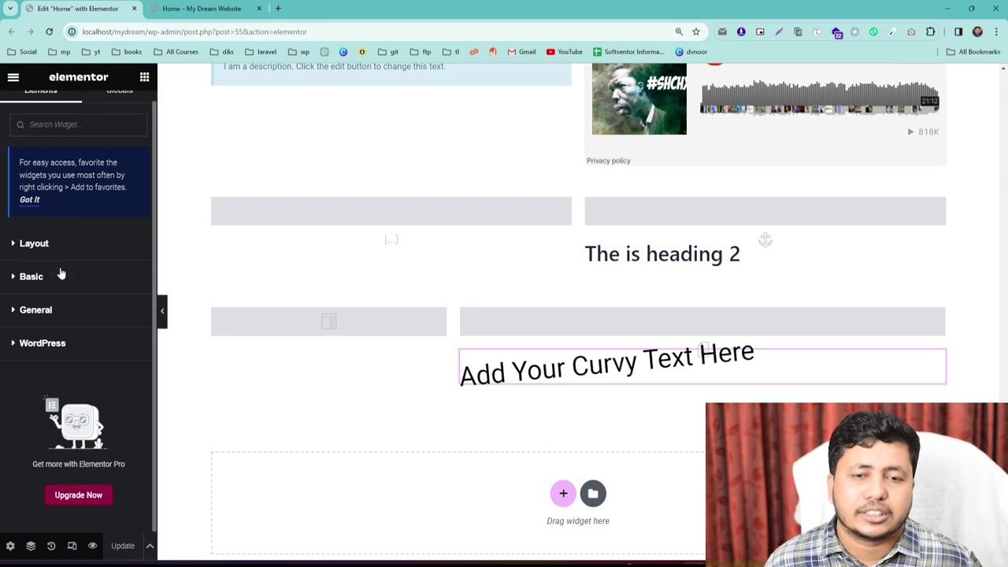
pyautogui.click(31, 344)
pyautogui.scroll(-8, 44, 316)
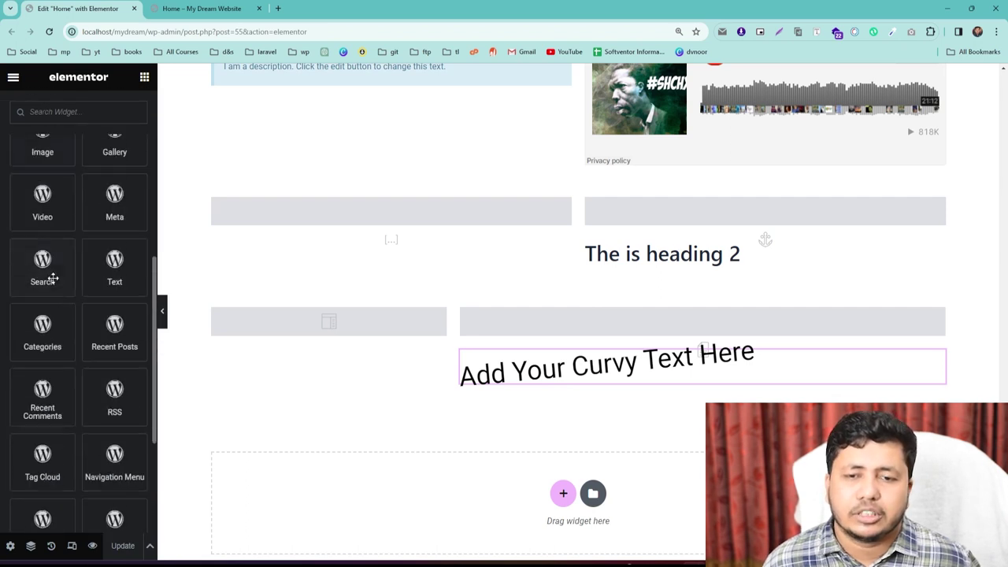
pyautogui.scroll(8, 64, 335)
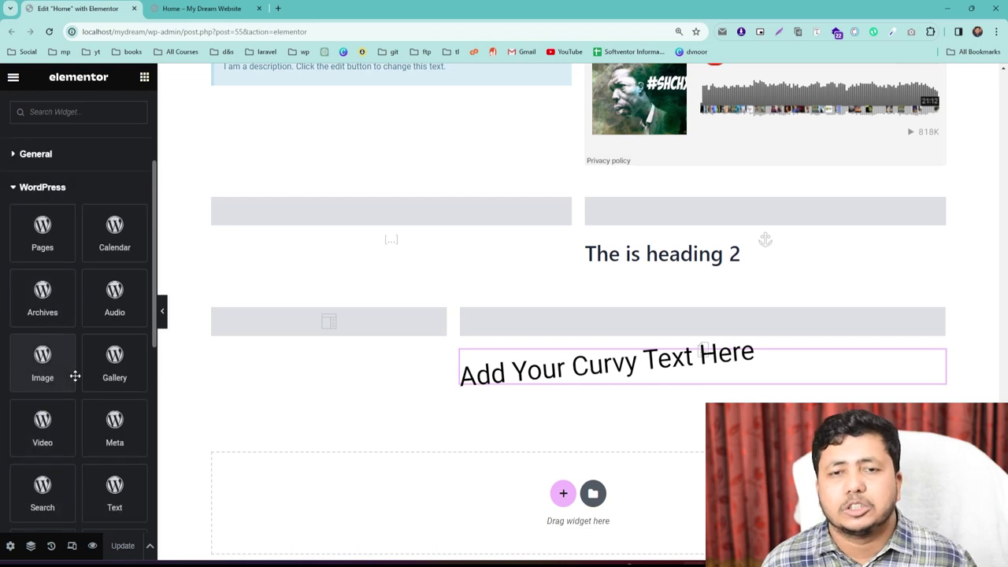
pyautogui.scroll(-2, 172, 243)
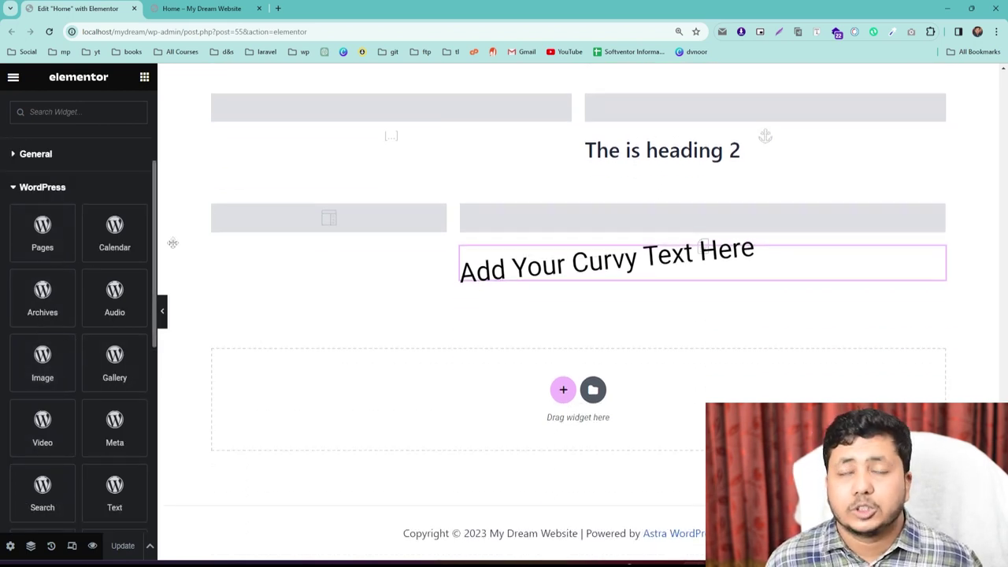
pyautogui.scroll(3, 329, 304)
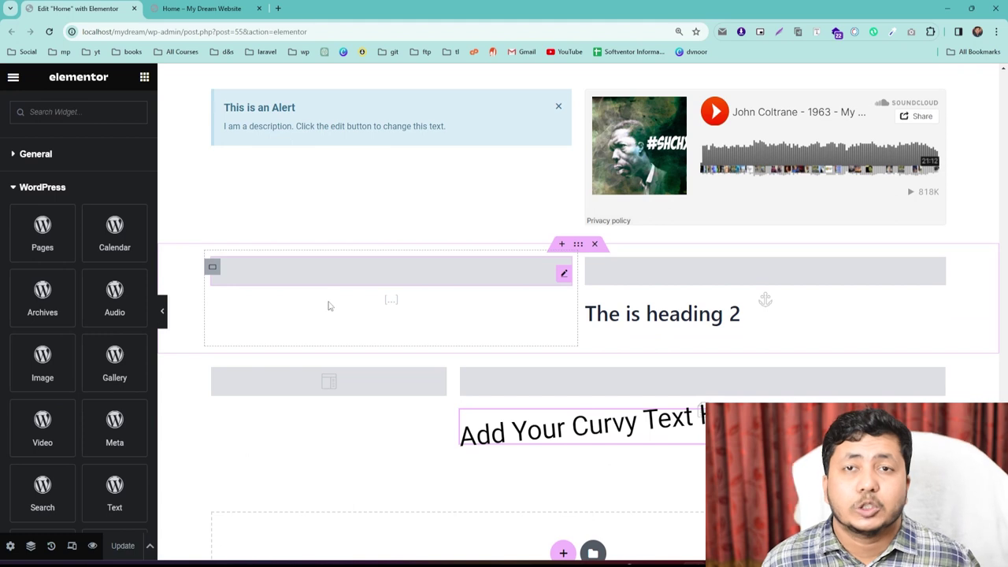
pyautogui.scroll(-3, 299, 254)
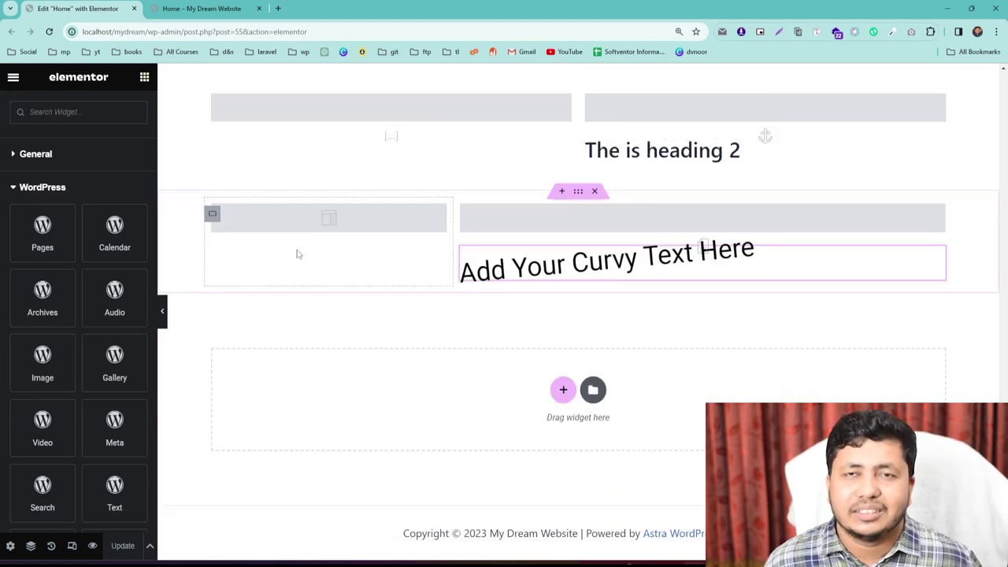